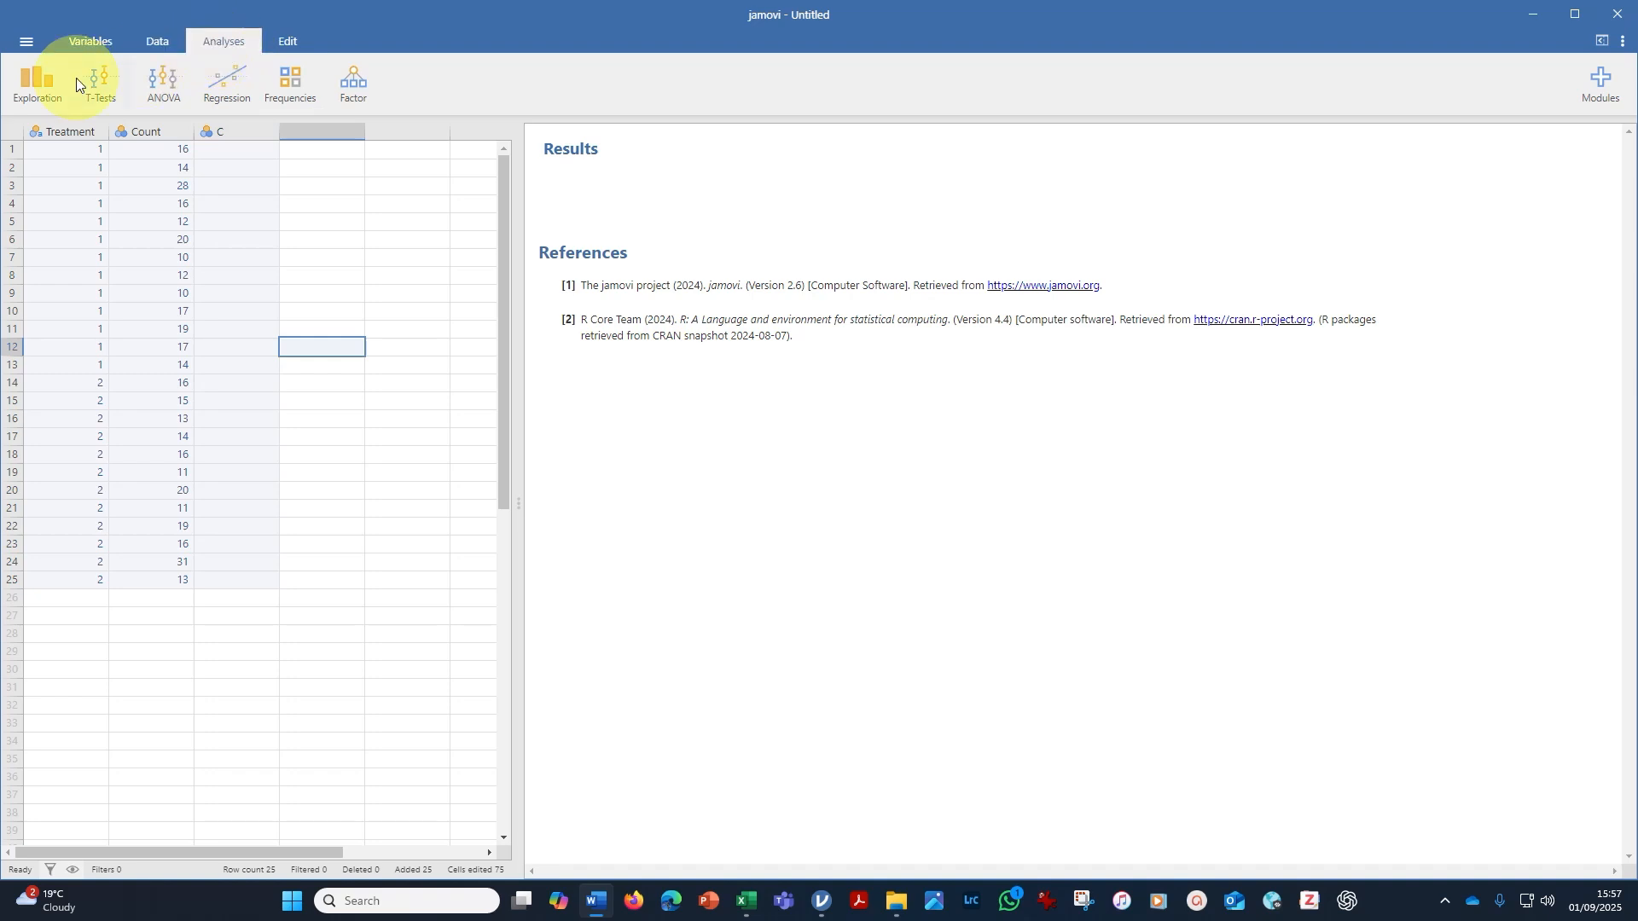
Start a Descriptives analysis with Count as the variable and add a histogram of it.
left_click(34, 85)
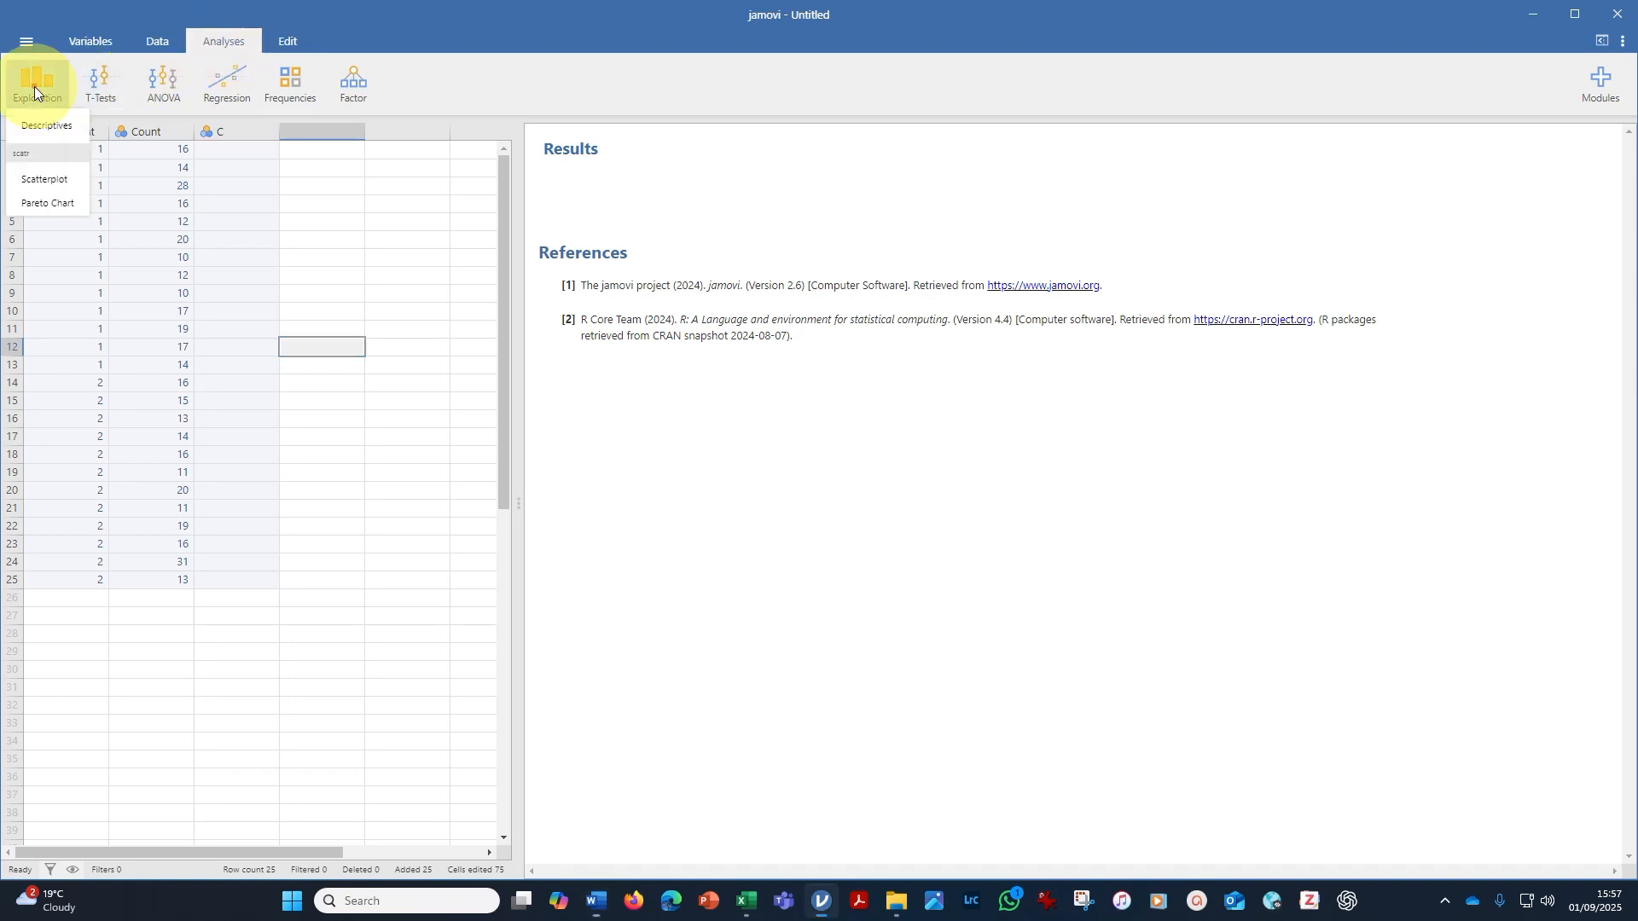
left_click(54, 125)
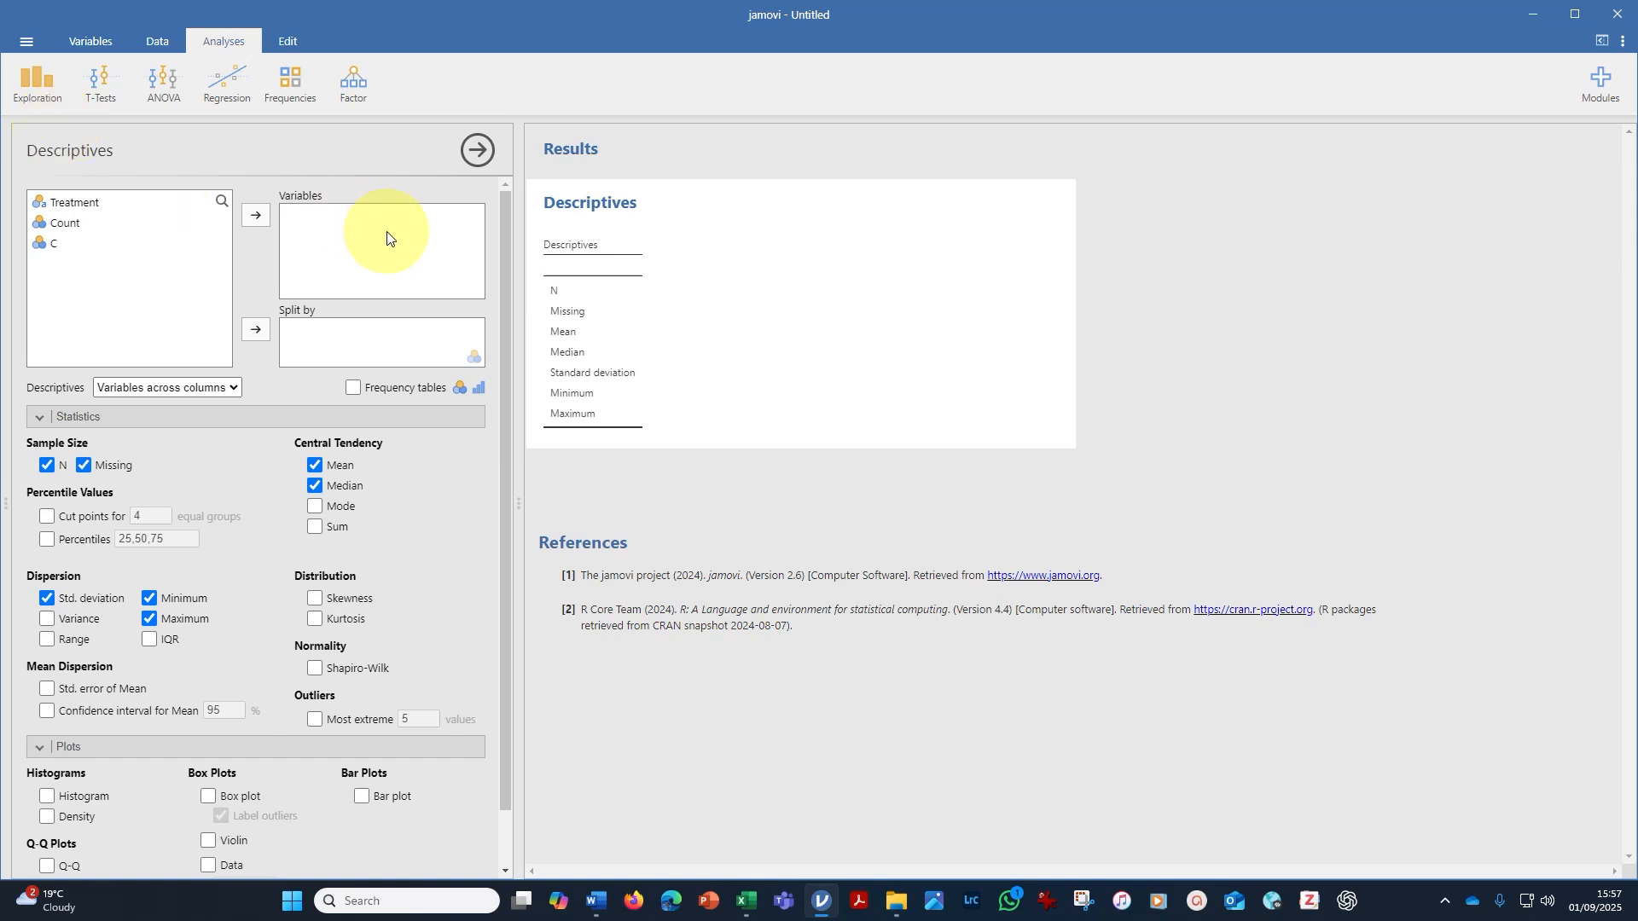
left_click(80, 224)
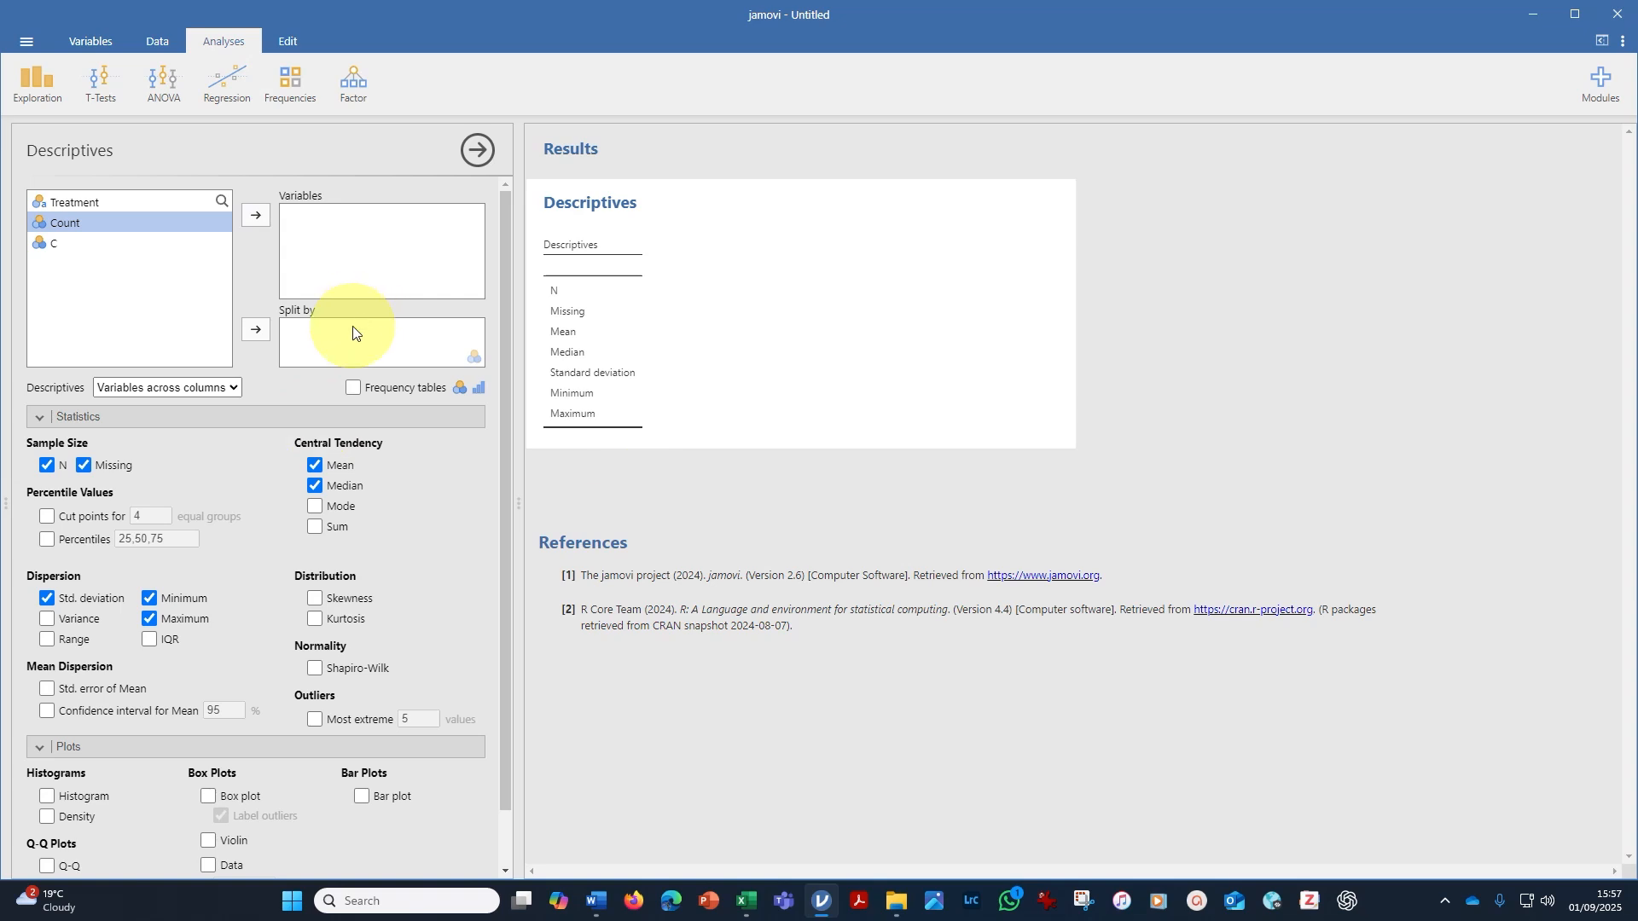
left_click(257, 216)
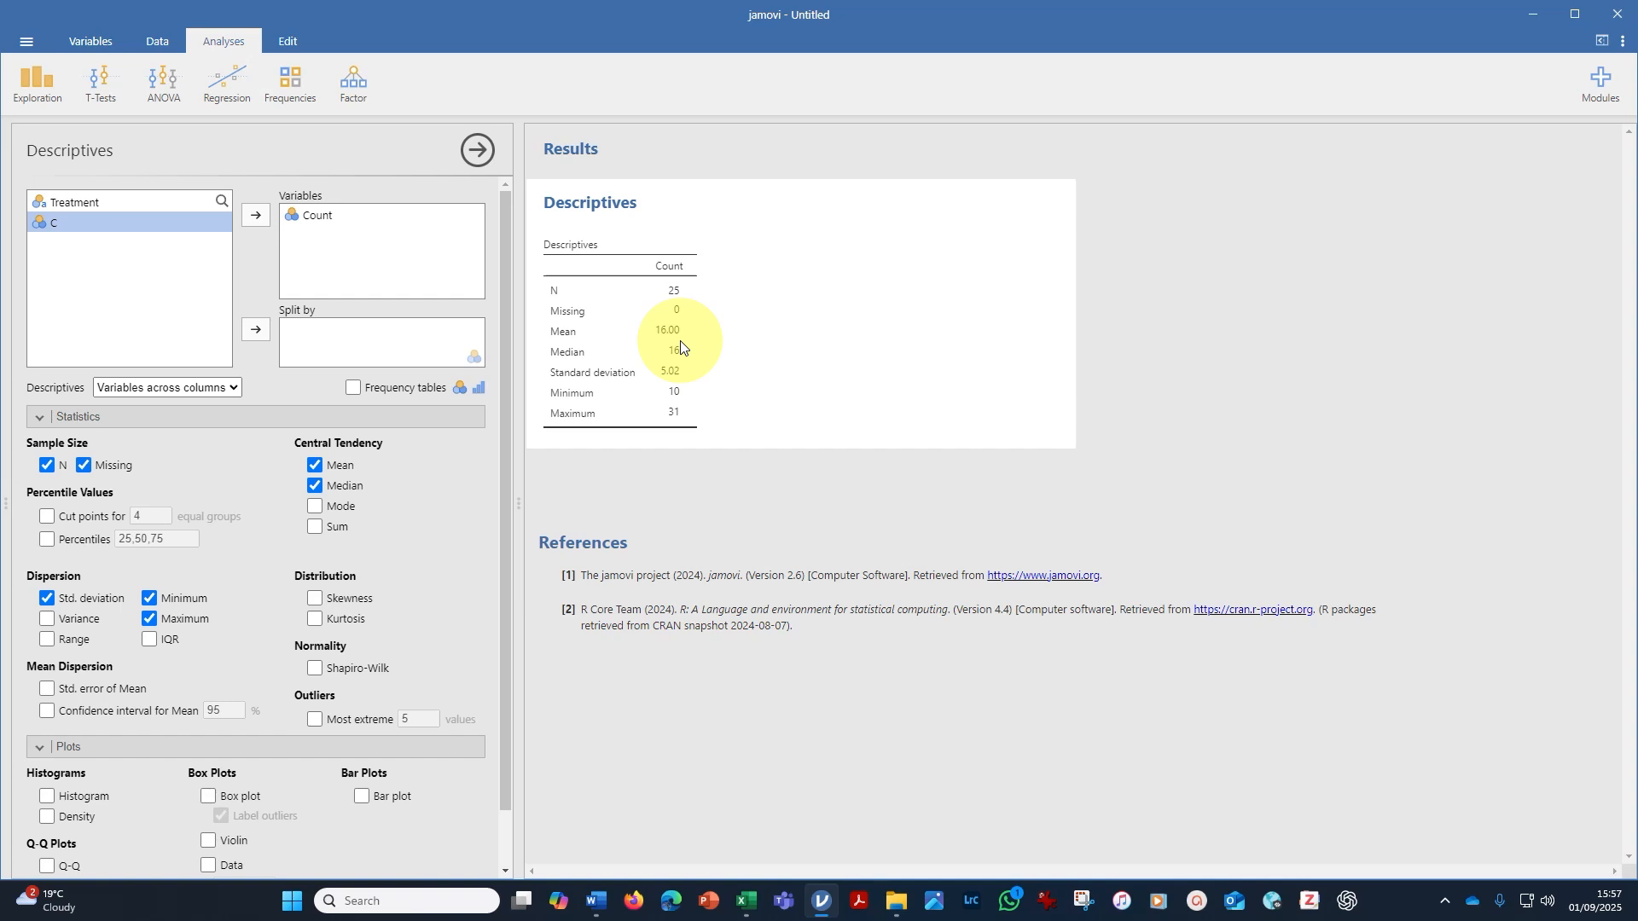
left_click(38, 418)
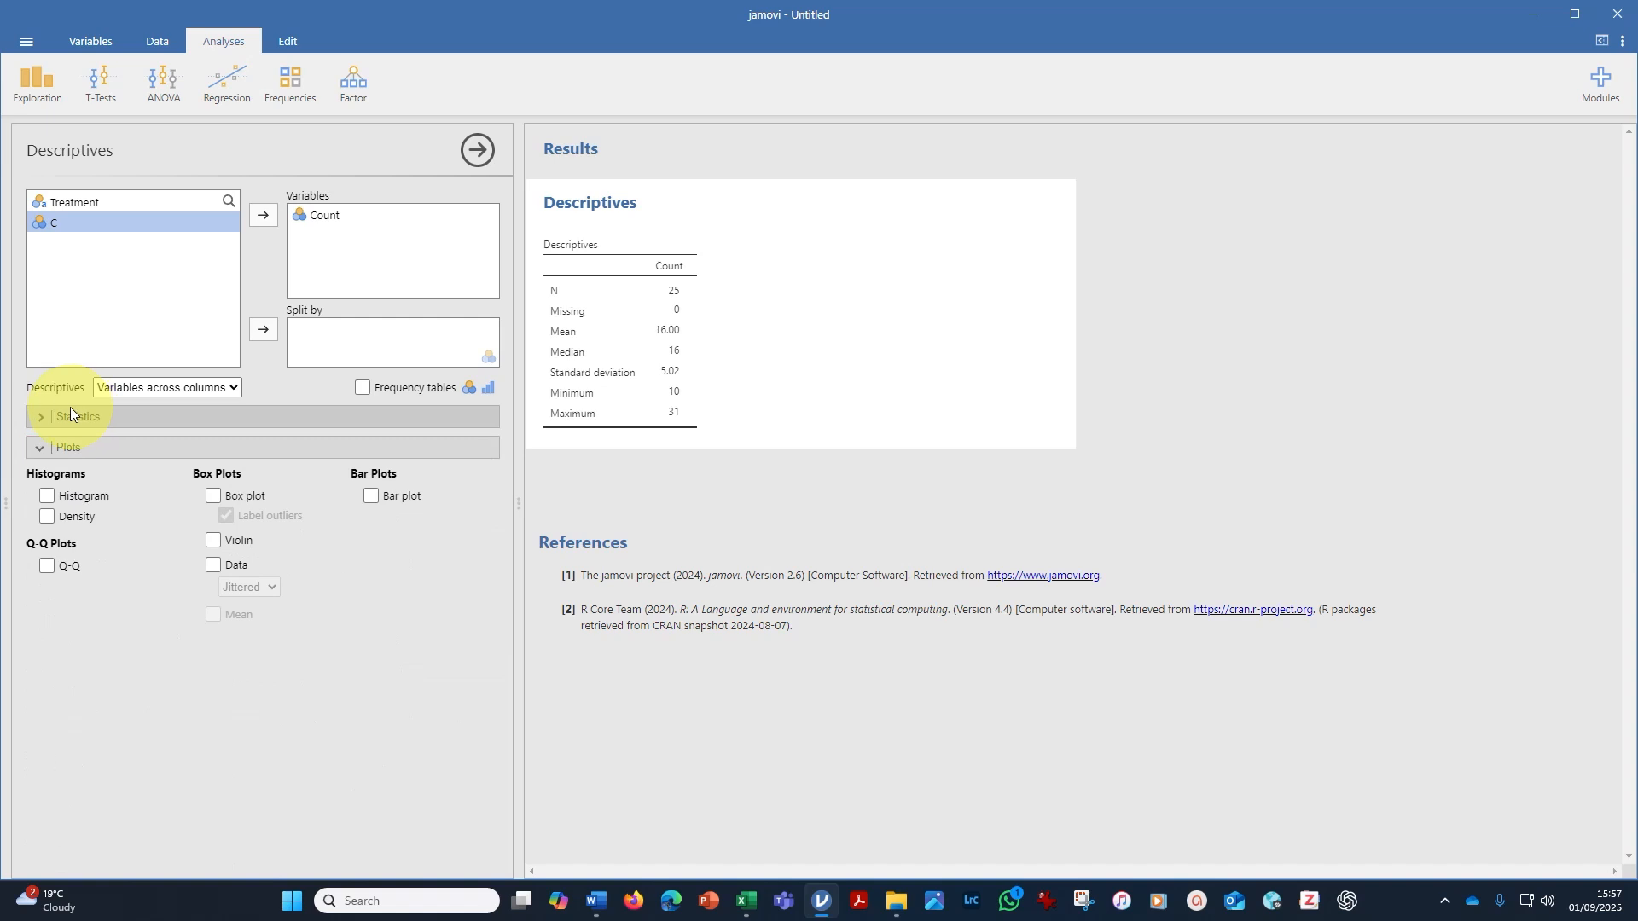
left_click(46, 499)
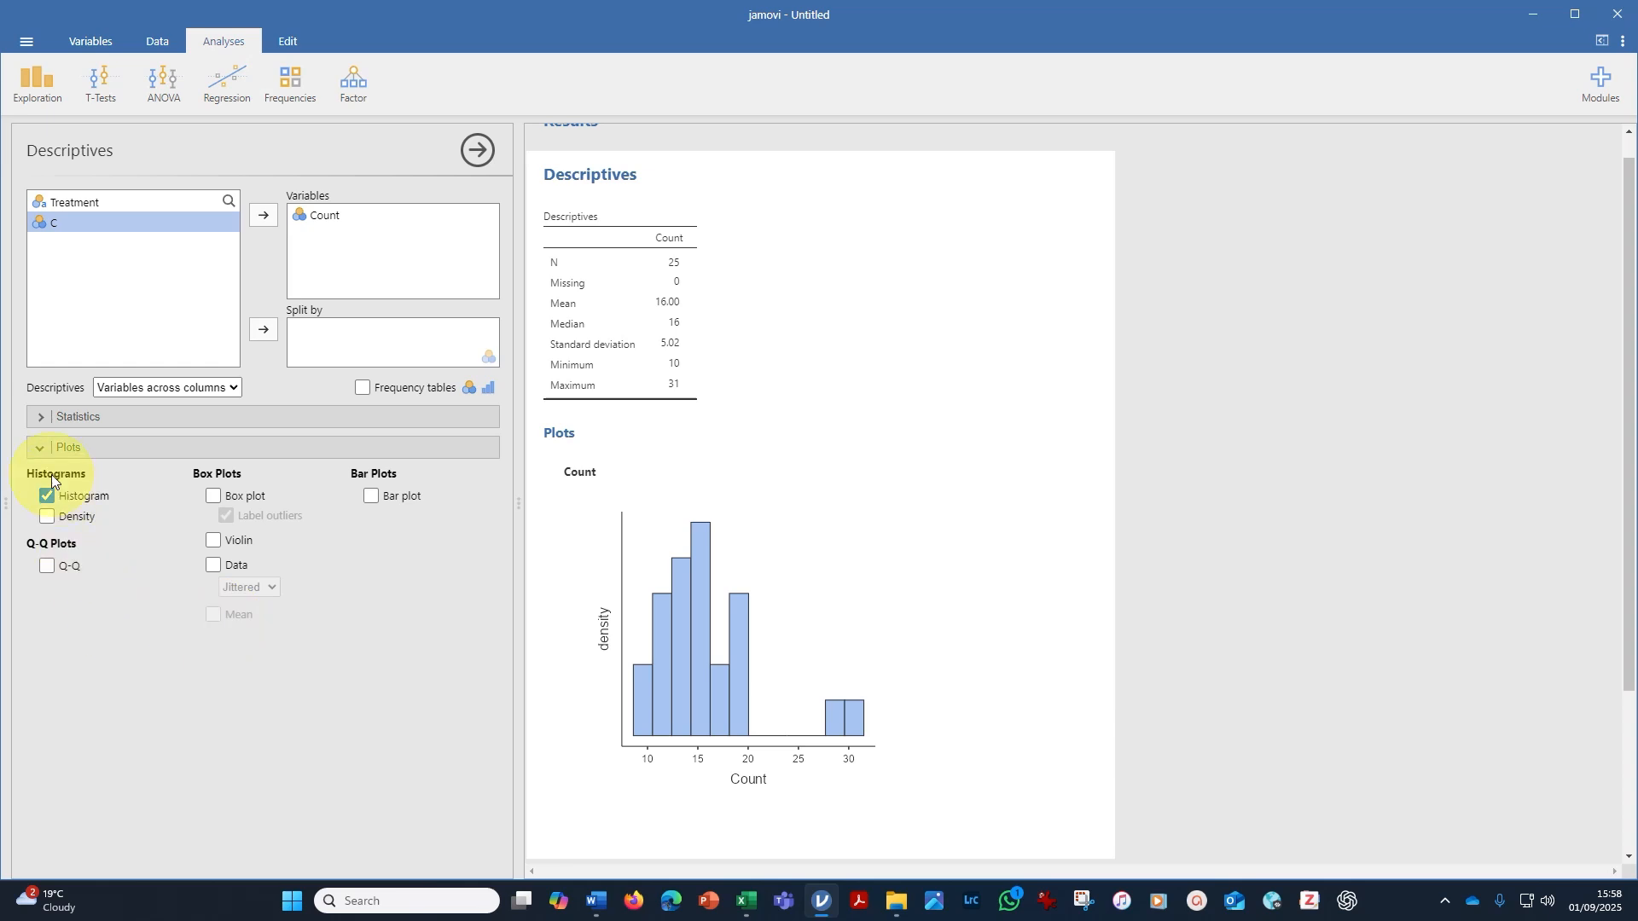
Include skewness, kurtosis and the Shapiro-Wilk normality test in the Count descriptives.
left_click(36, 418)
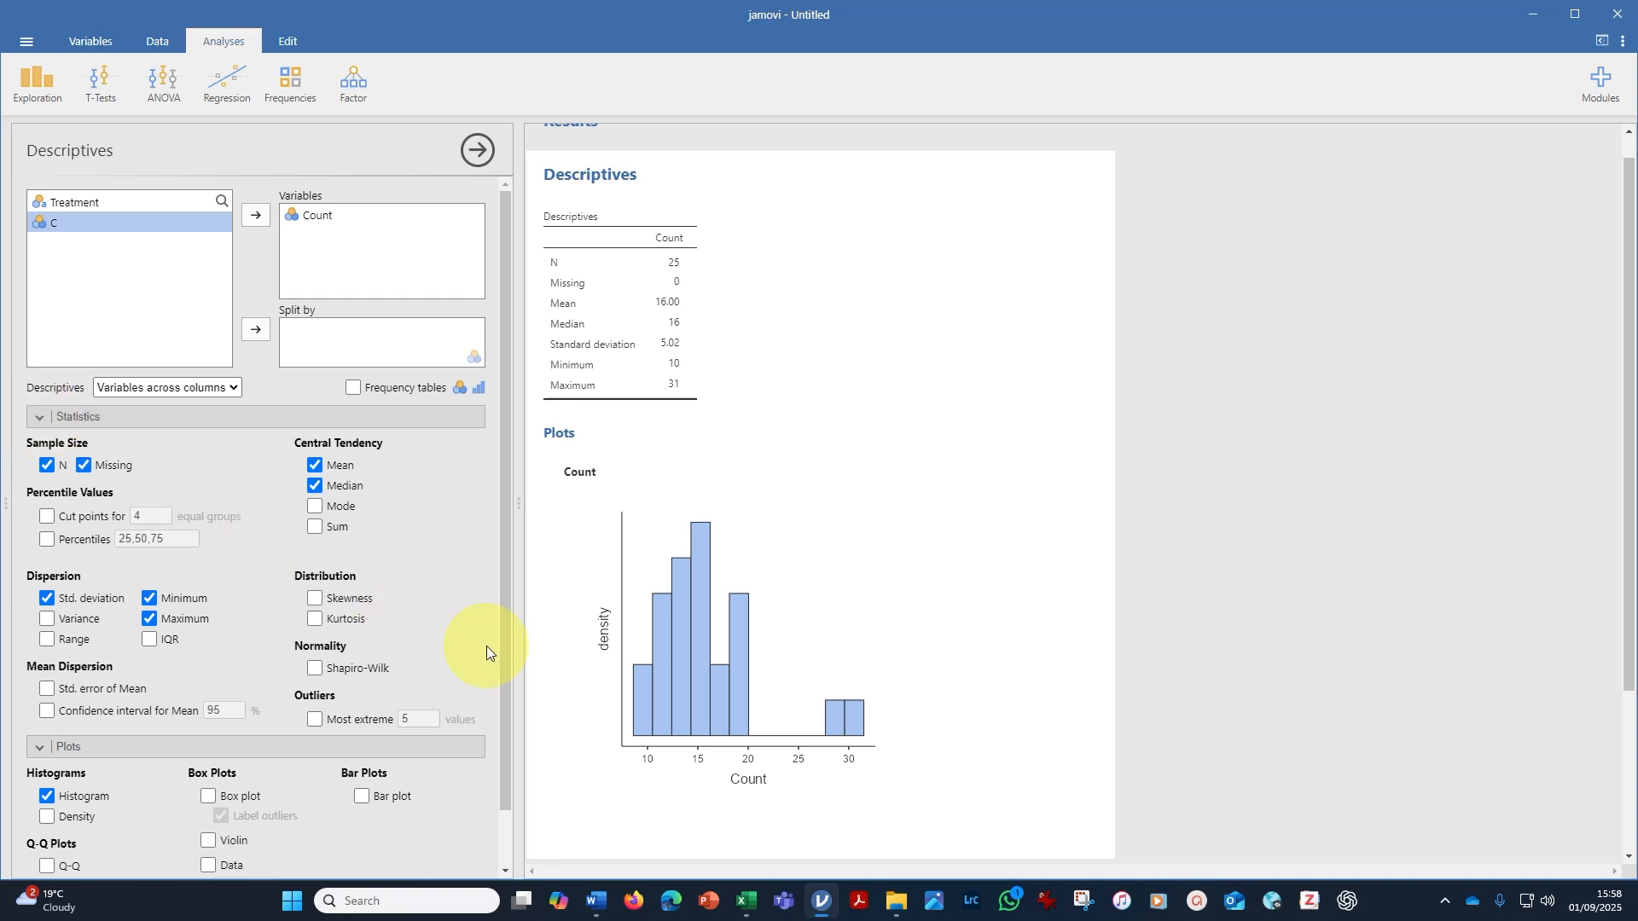
left_click(316, 600)
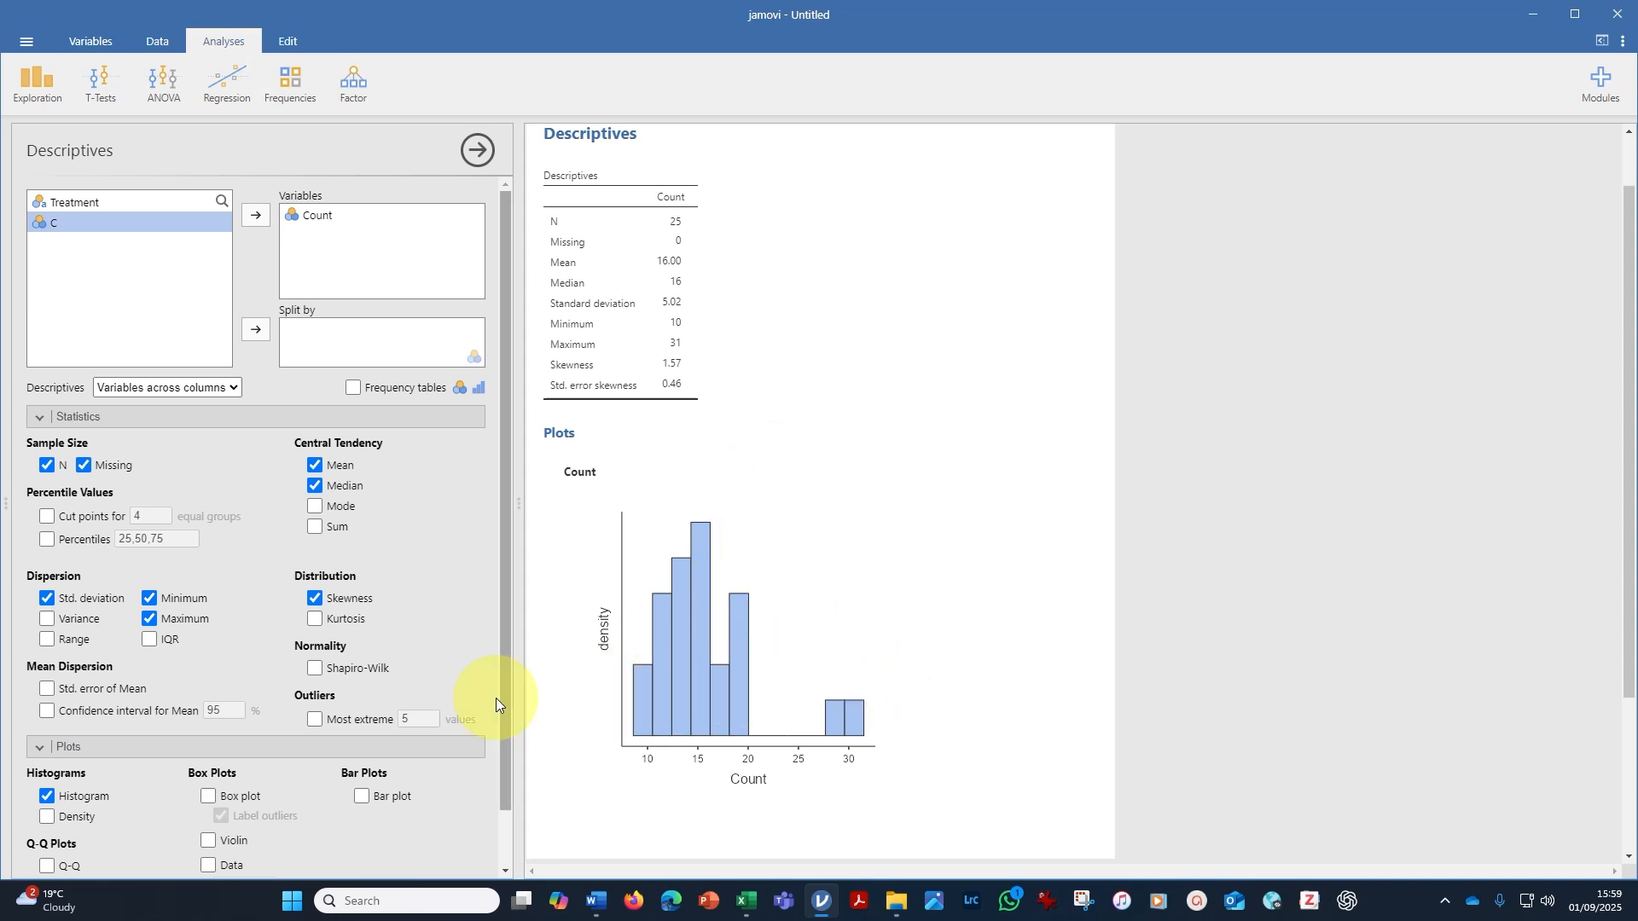
left_click(315, 620)
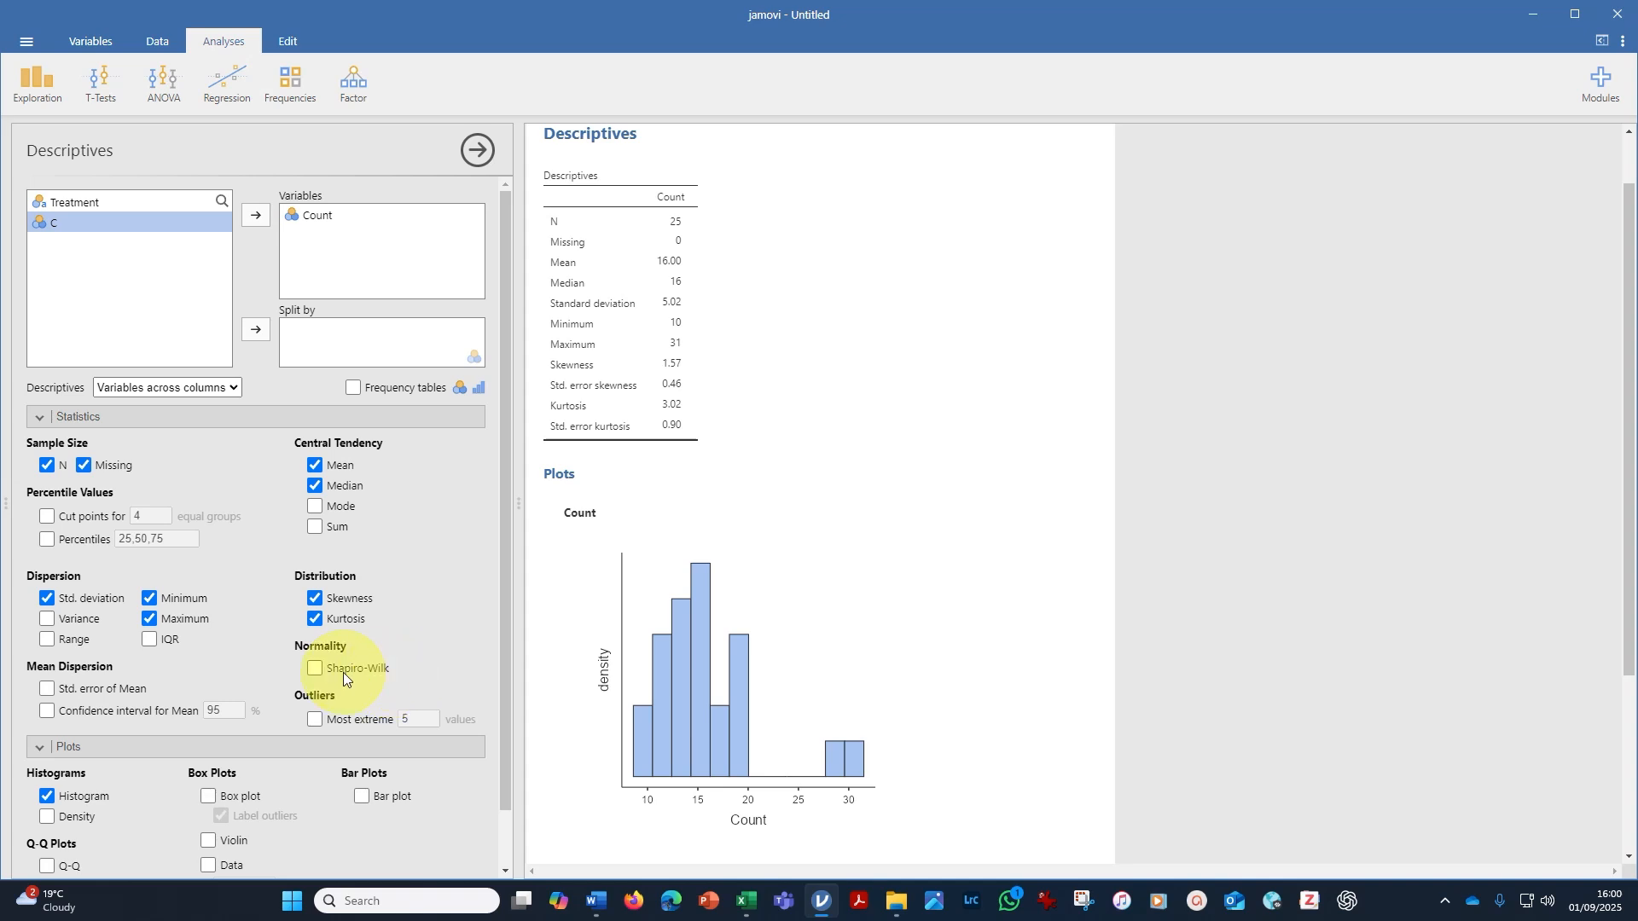
left_click(315, 670)
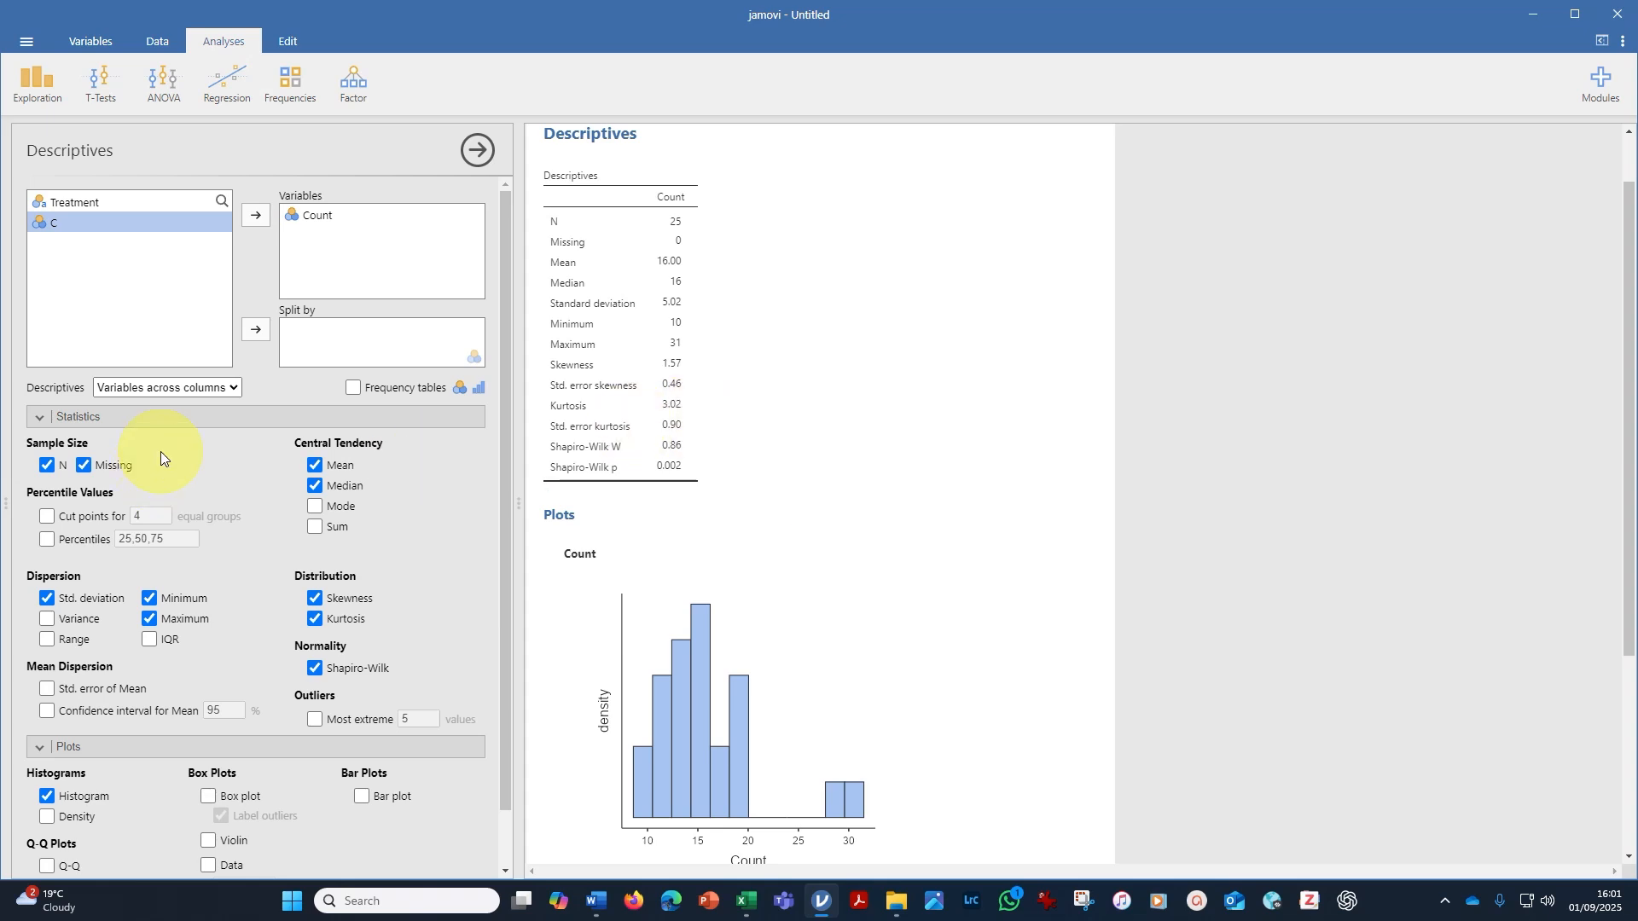
Add a Q-Q plot to the Count descriptives and review it alongside the histogram and statistics table.
scroll(509, 656, "down", 1)
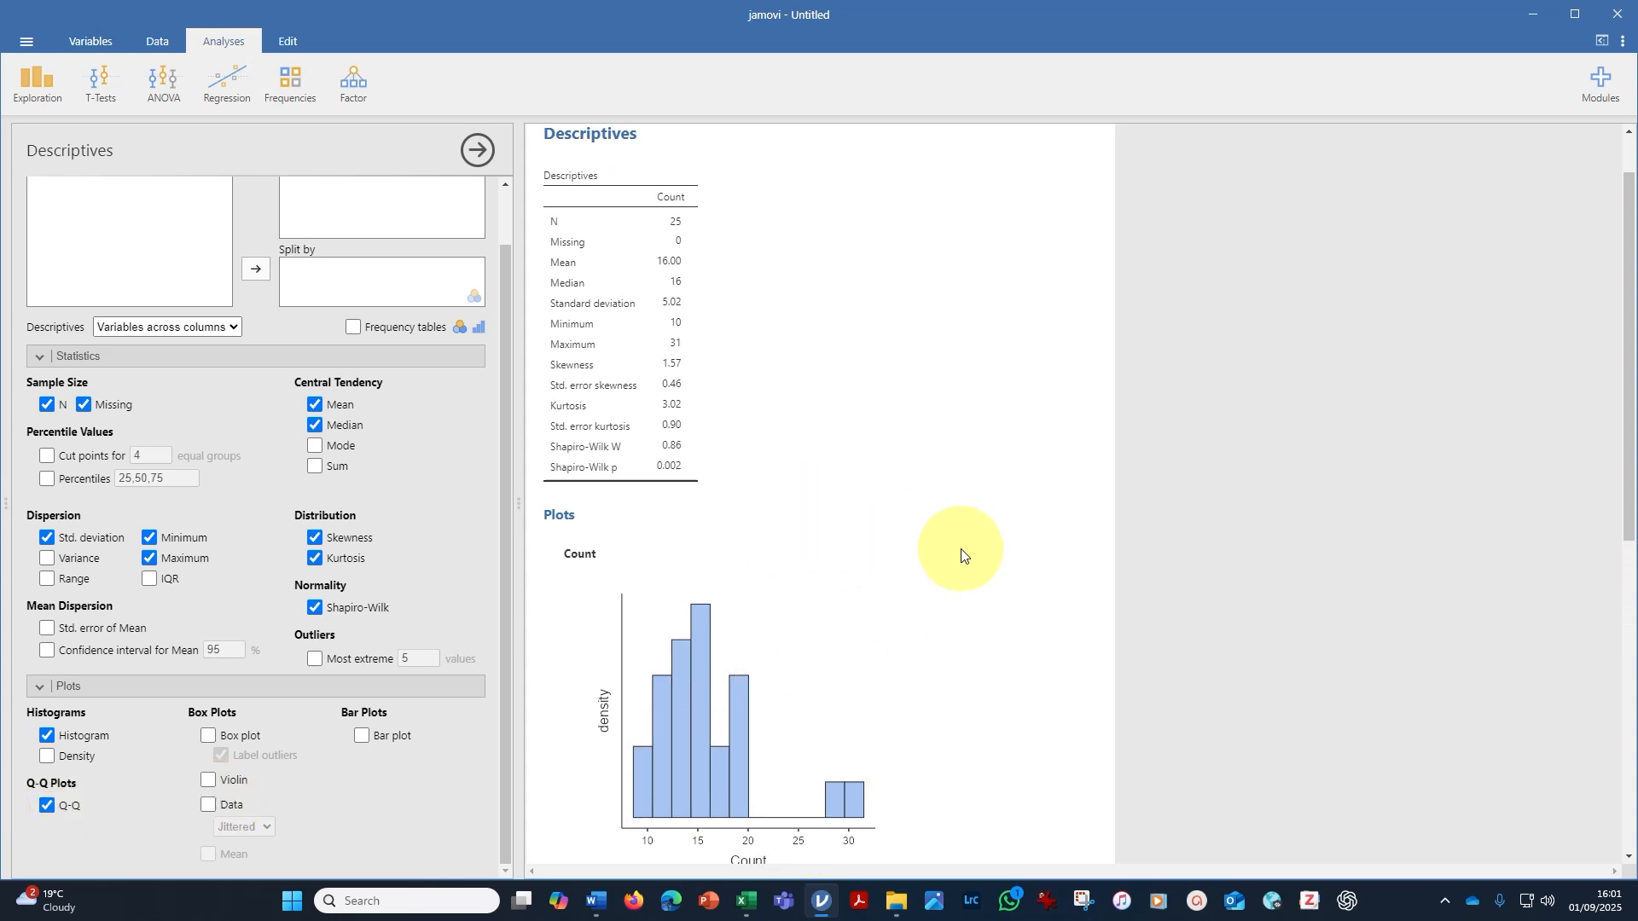
scroll(929, 554, "down", 6)
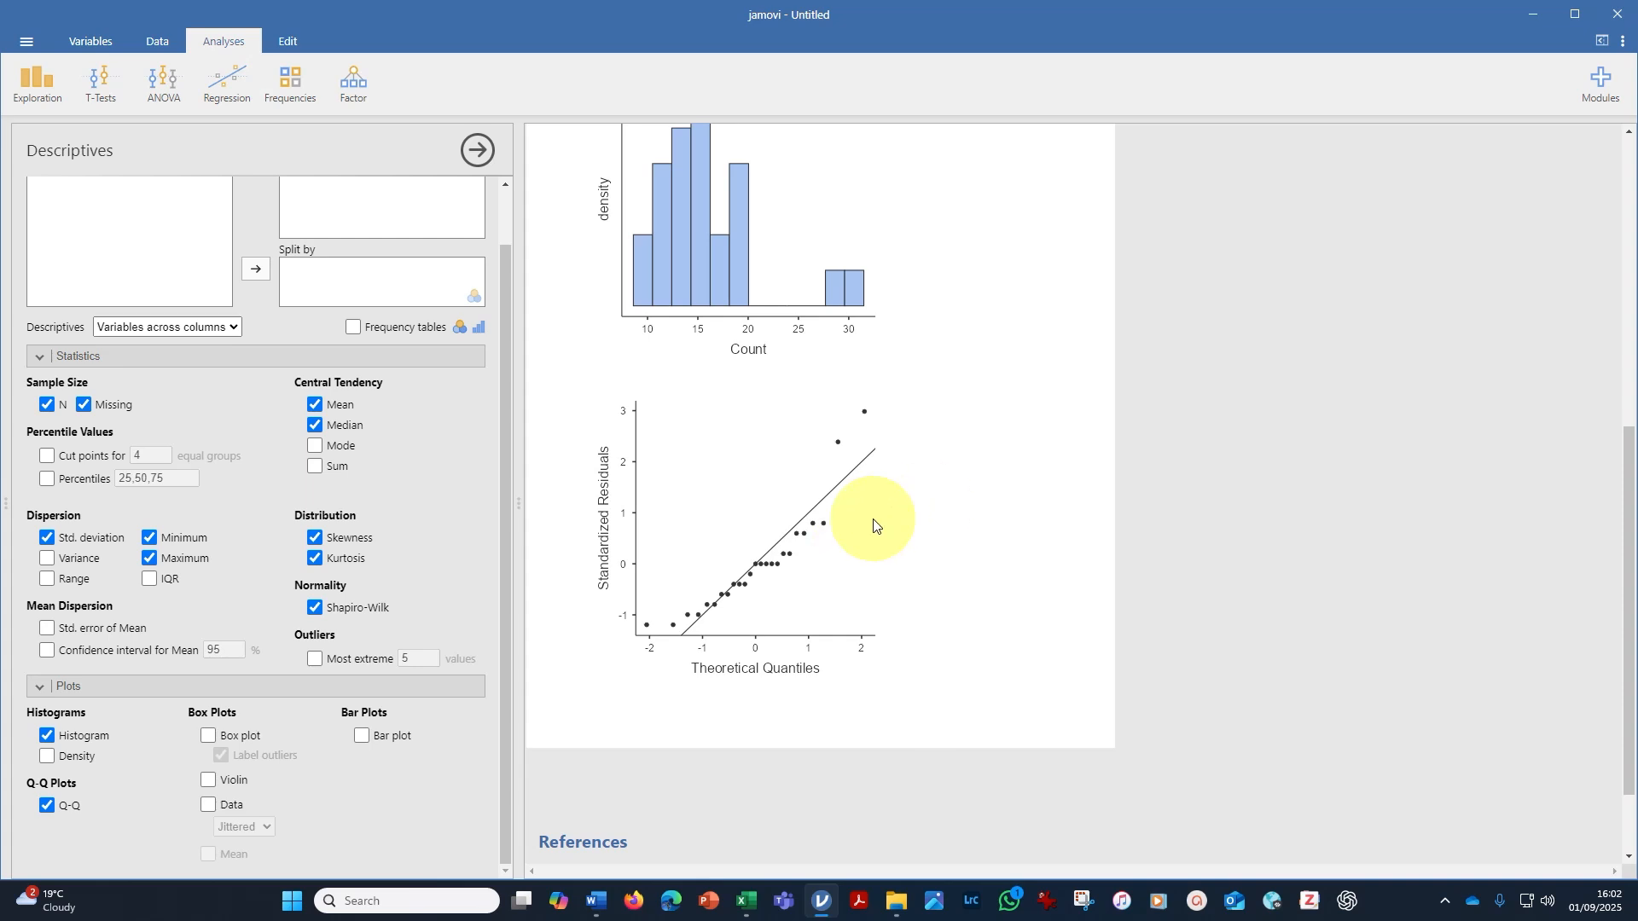
scroll(989, 502, "up", 4)
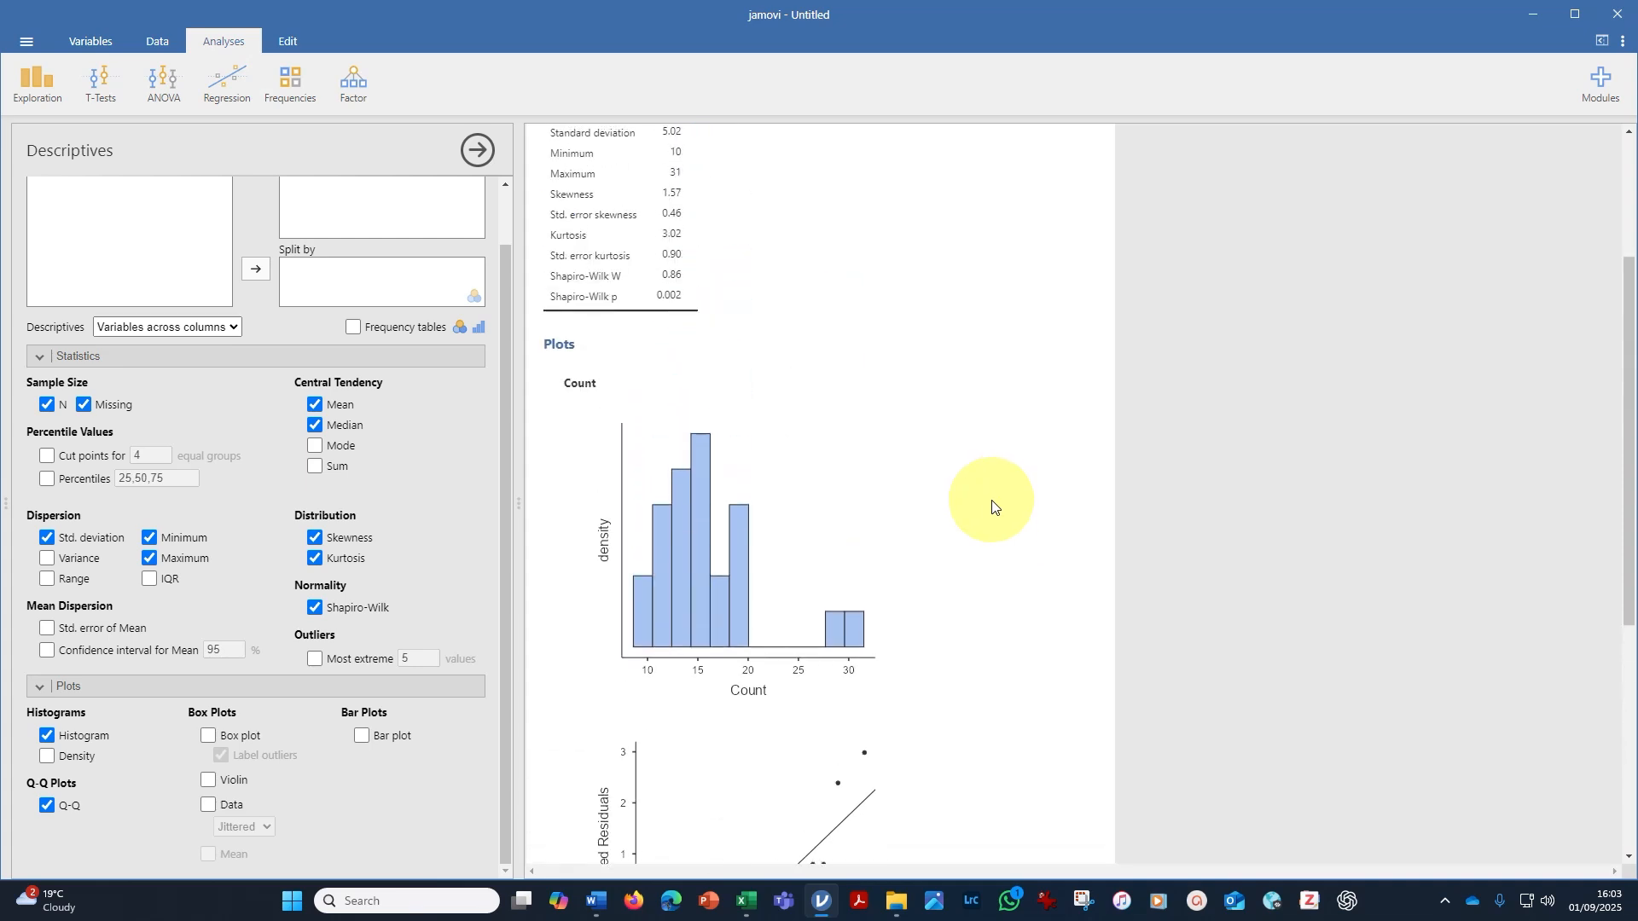
scroll(993, 507, "up", 3)
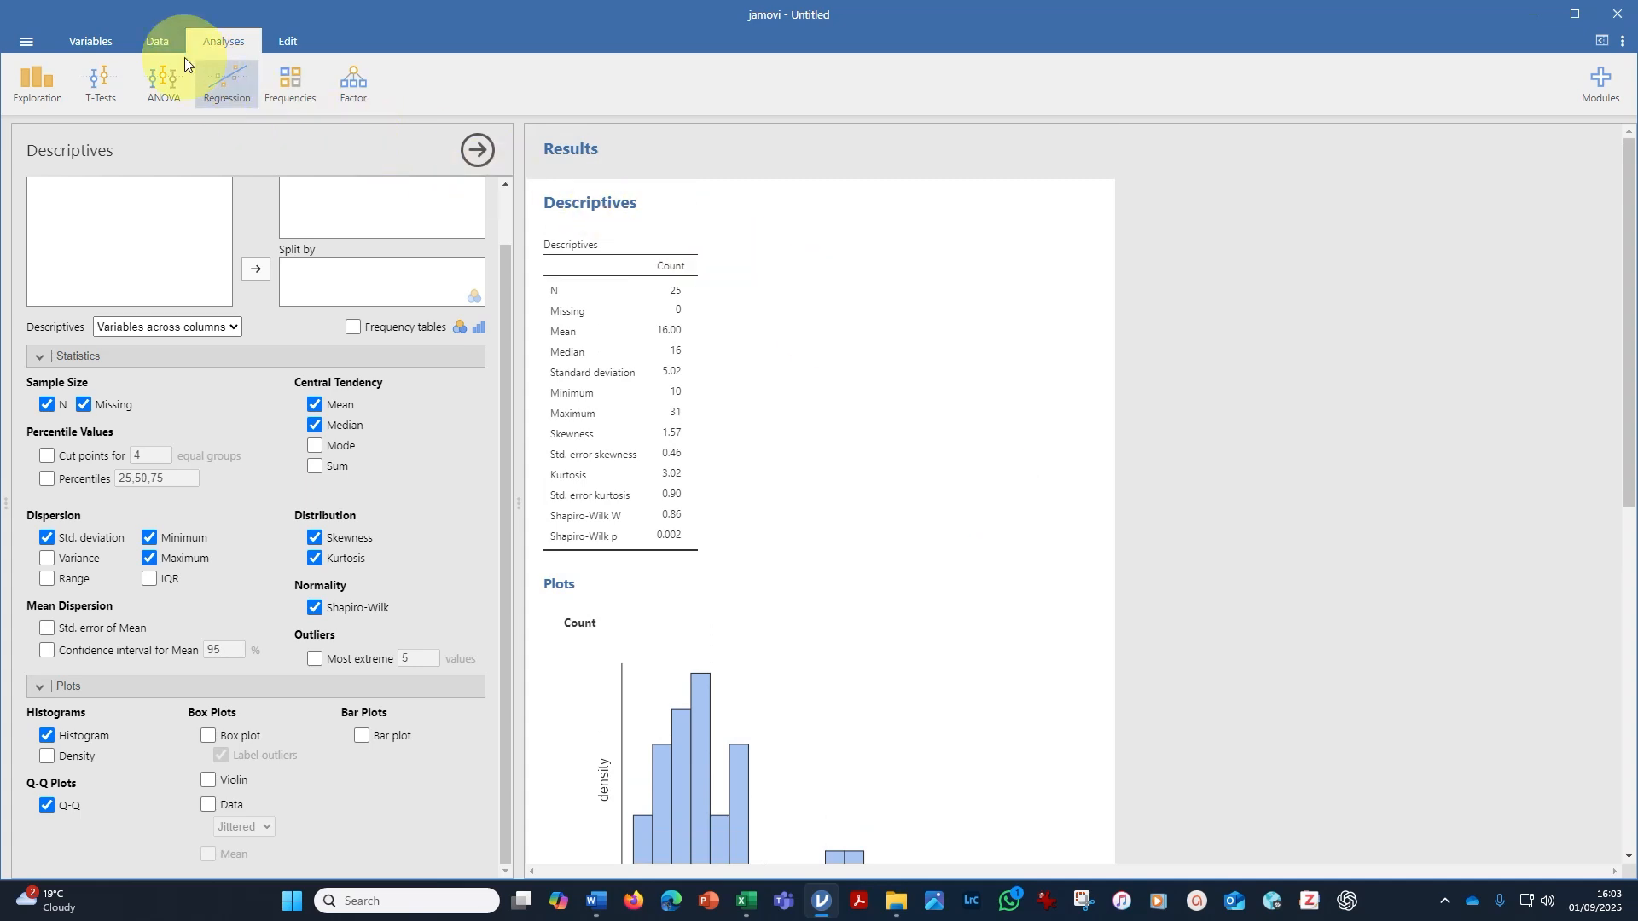
Return to the data sheet and create a computed variable named LogCount directly after the Count column.
left_click(159, 43)
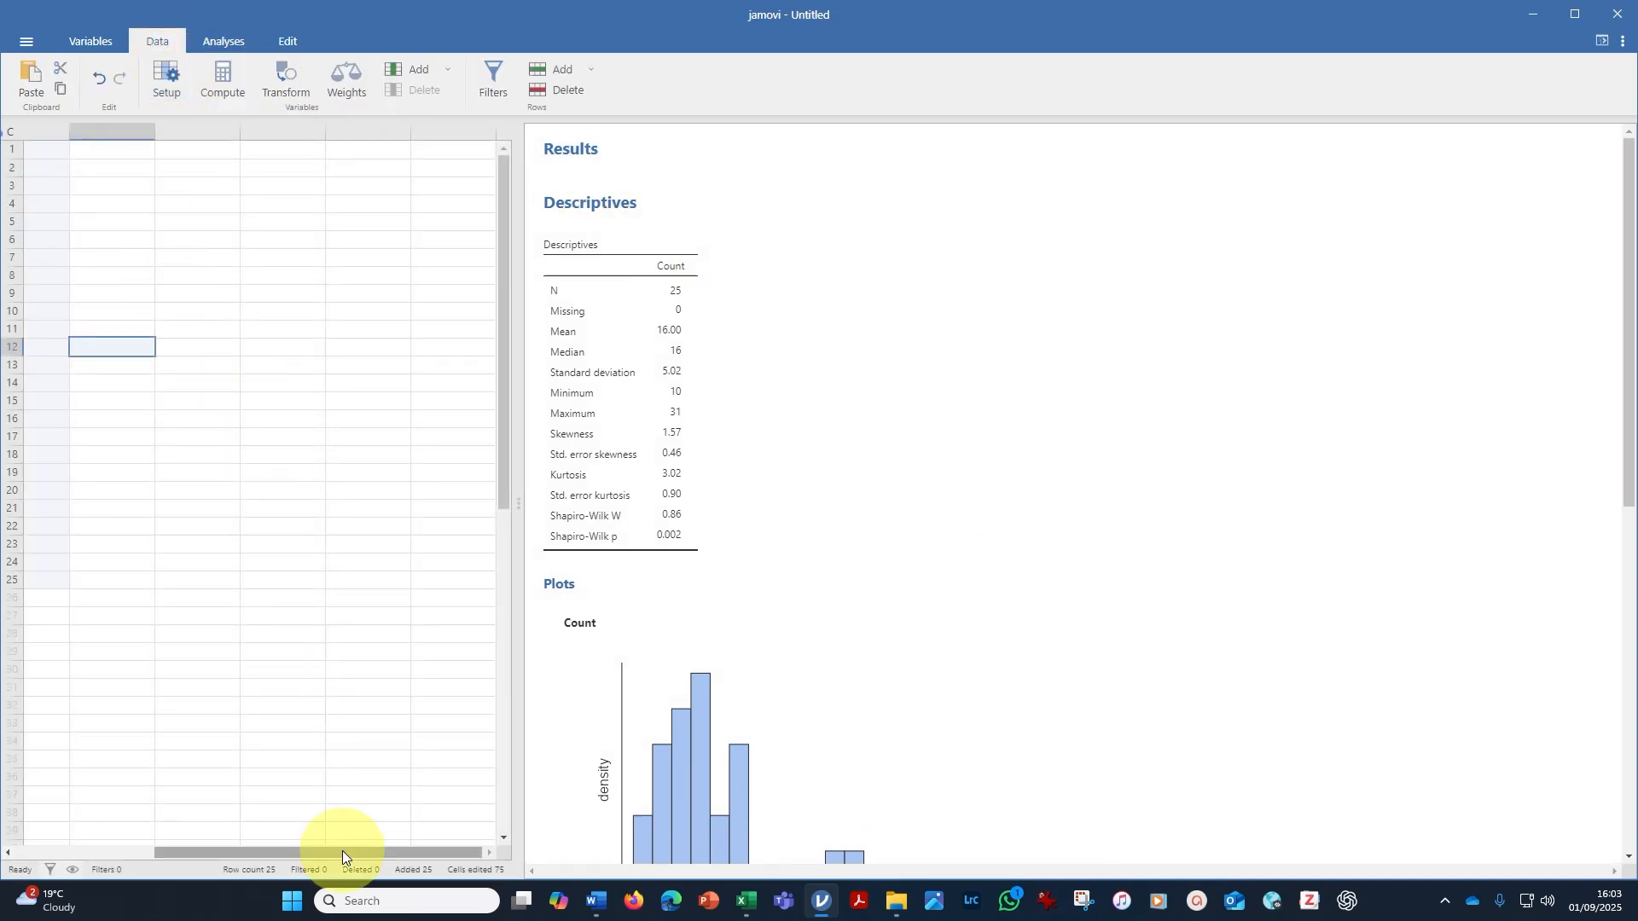
left_click_drag(342, 855, 186, 856)
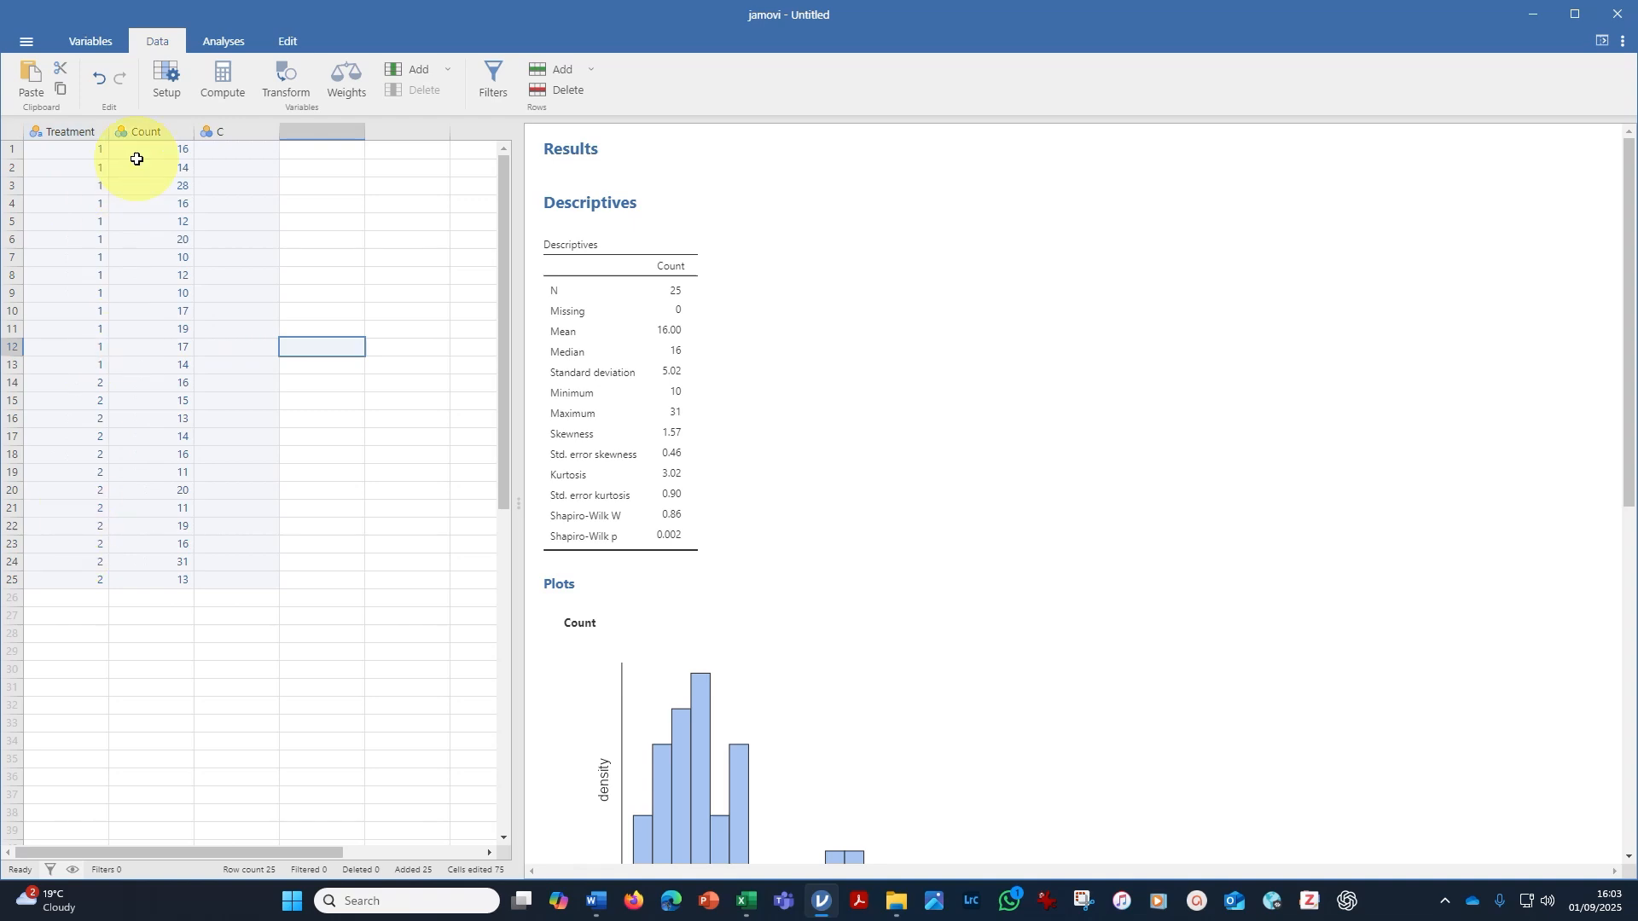
left_click(141, 131)
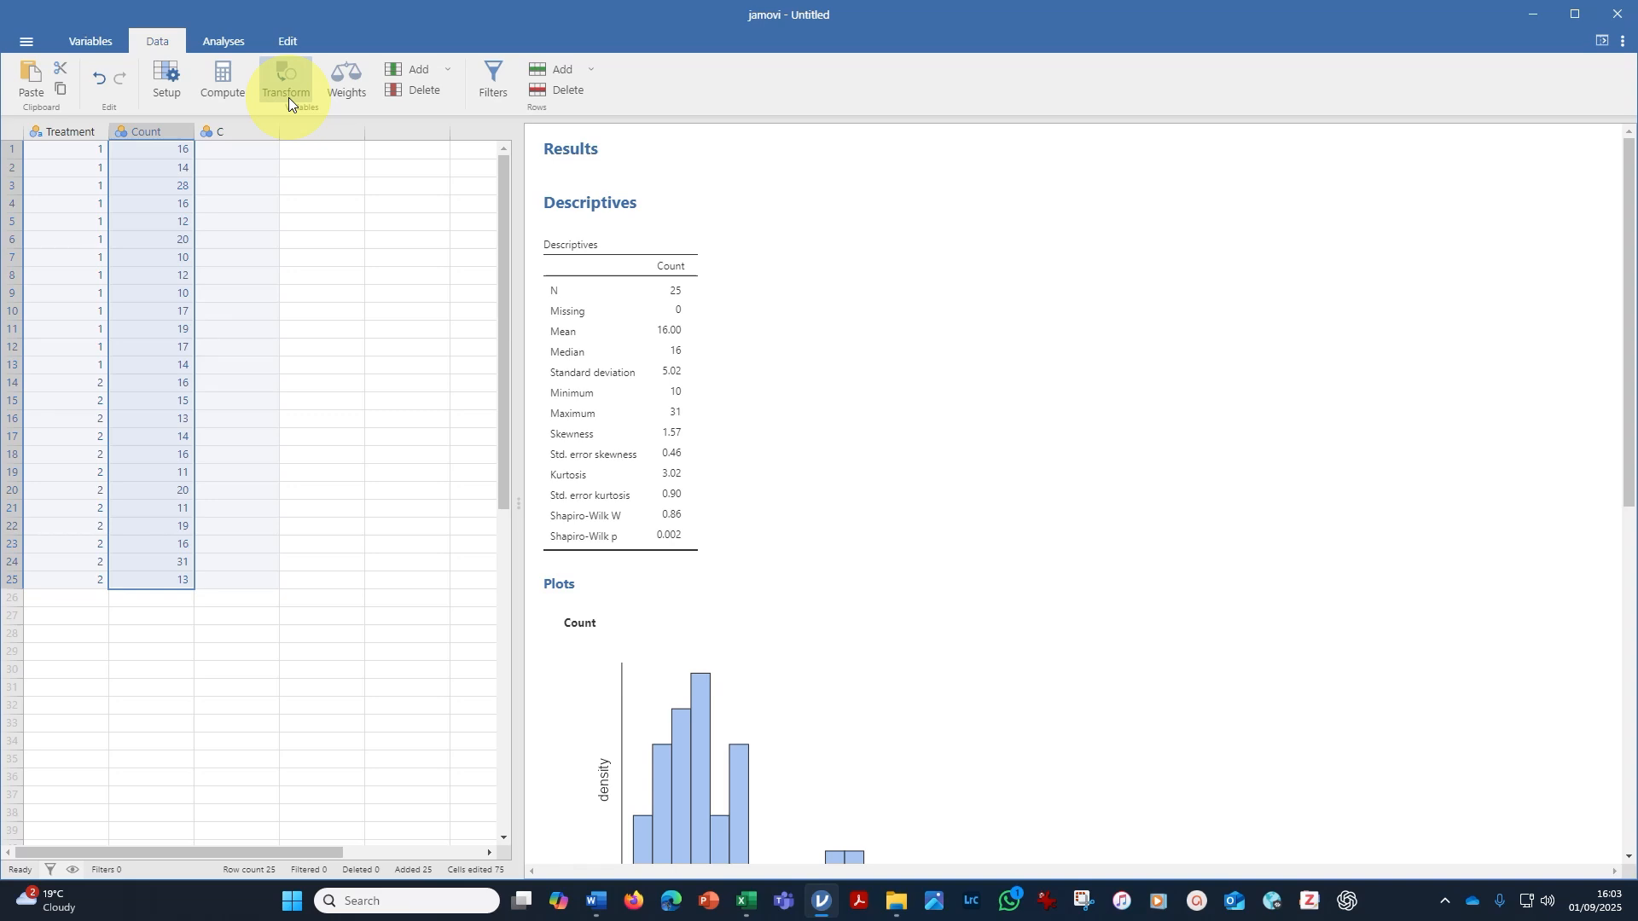
left_click(222, 82)
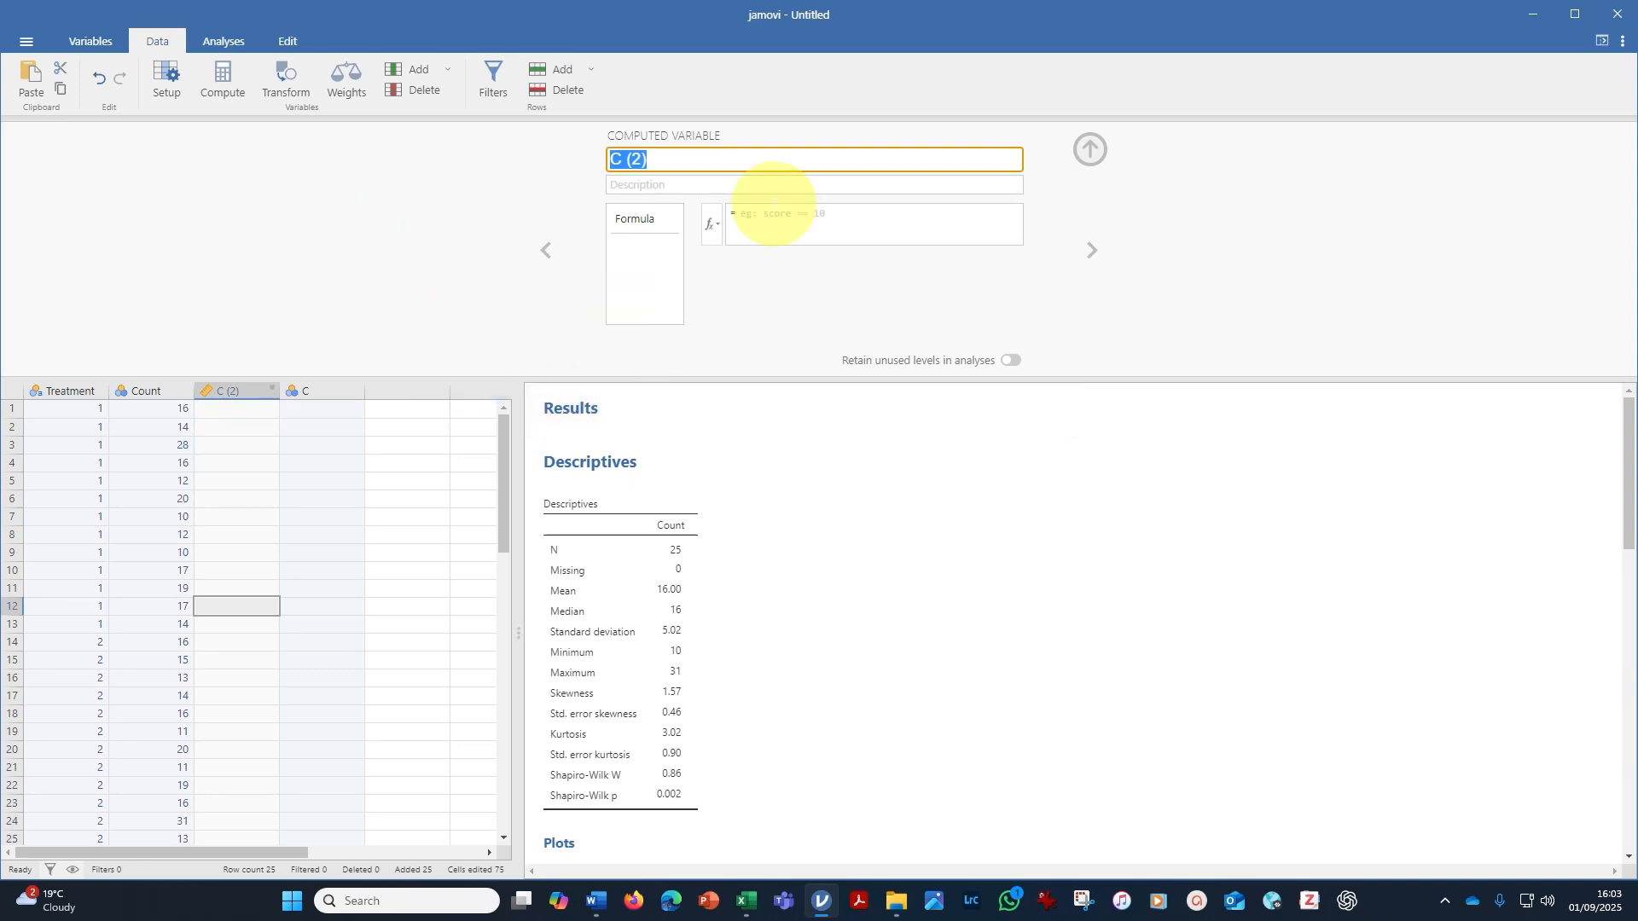
type("LogCount")
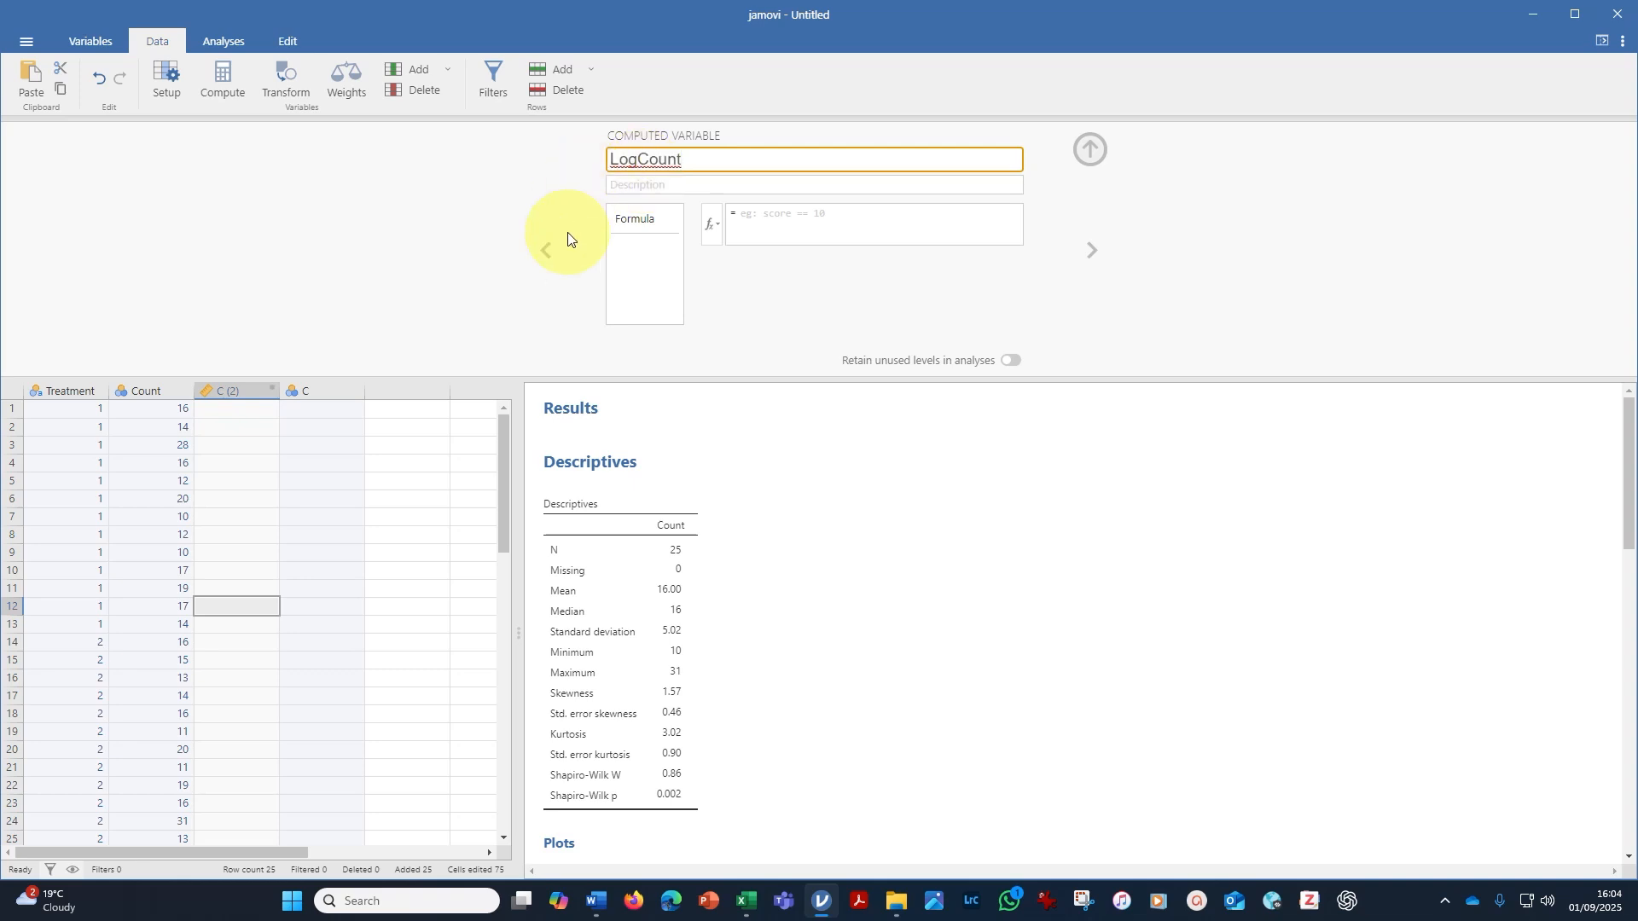
Define LogCount with the natural-logarithm formula LN(Count) and close the variable editor.
left_click(712, 232)
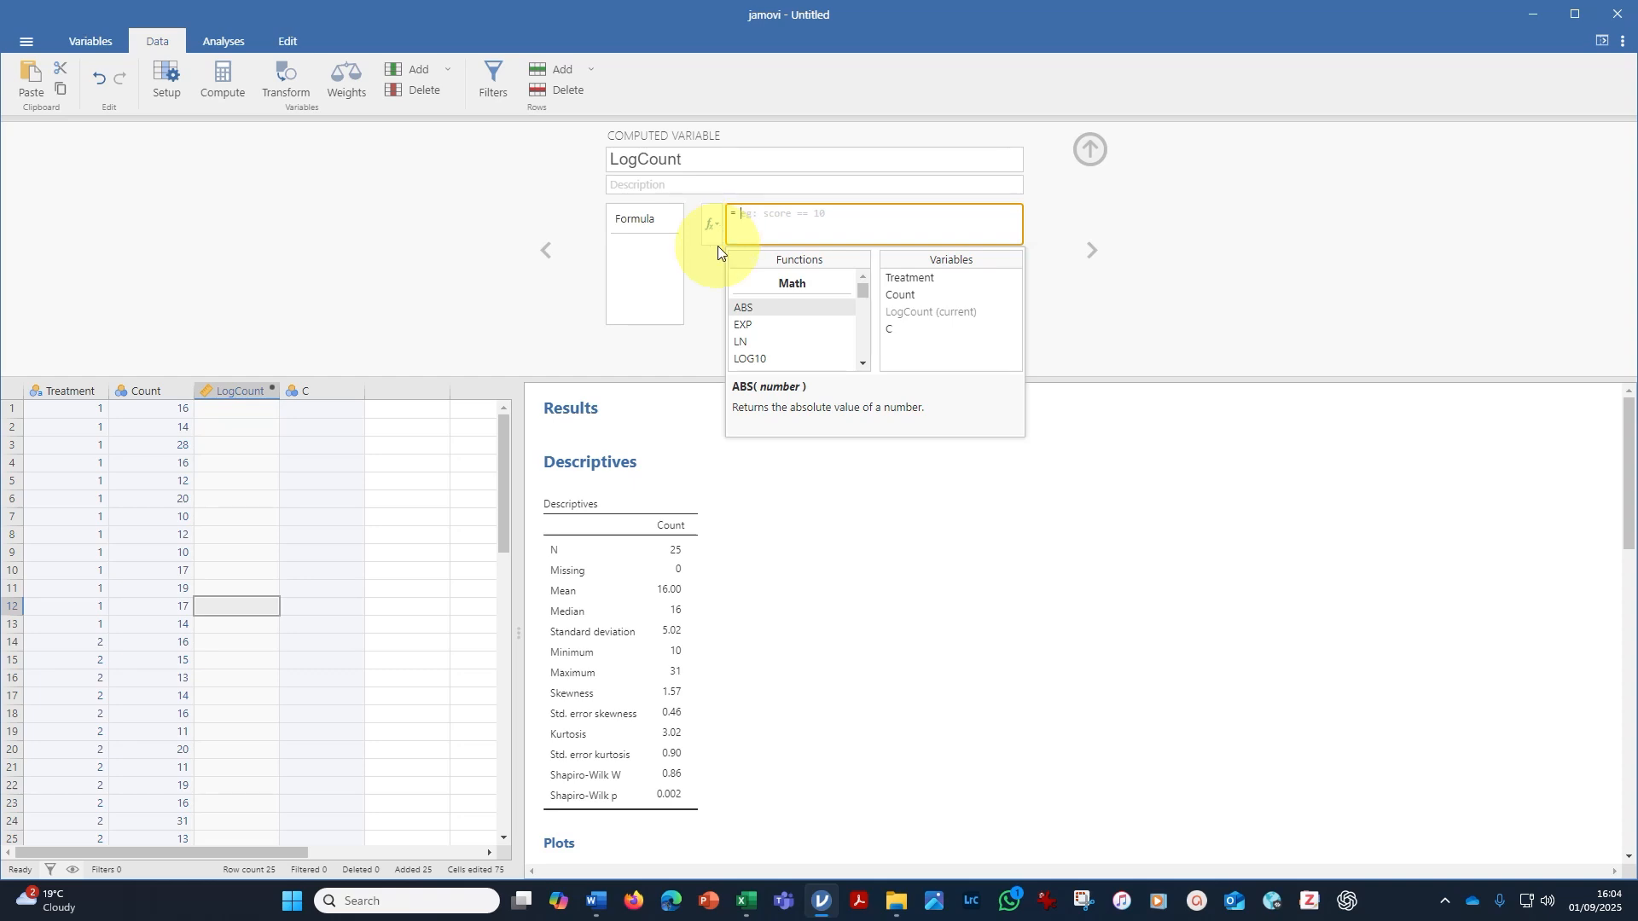
left_click(749, 341)
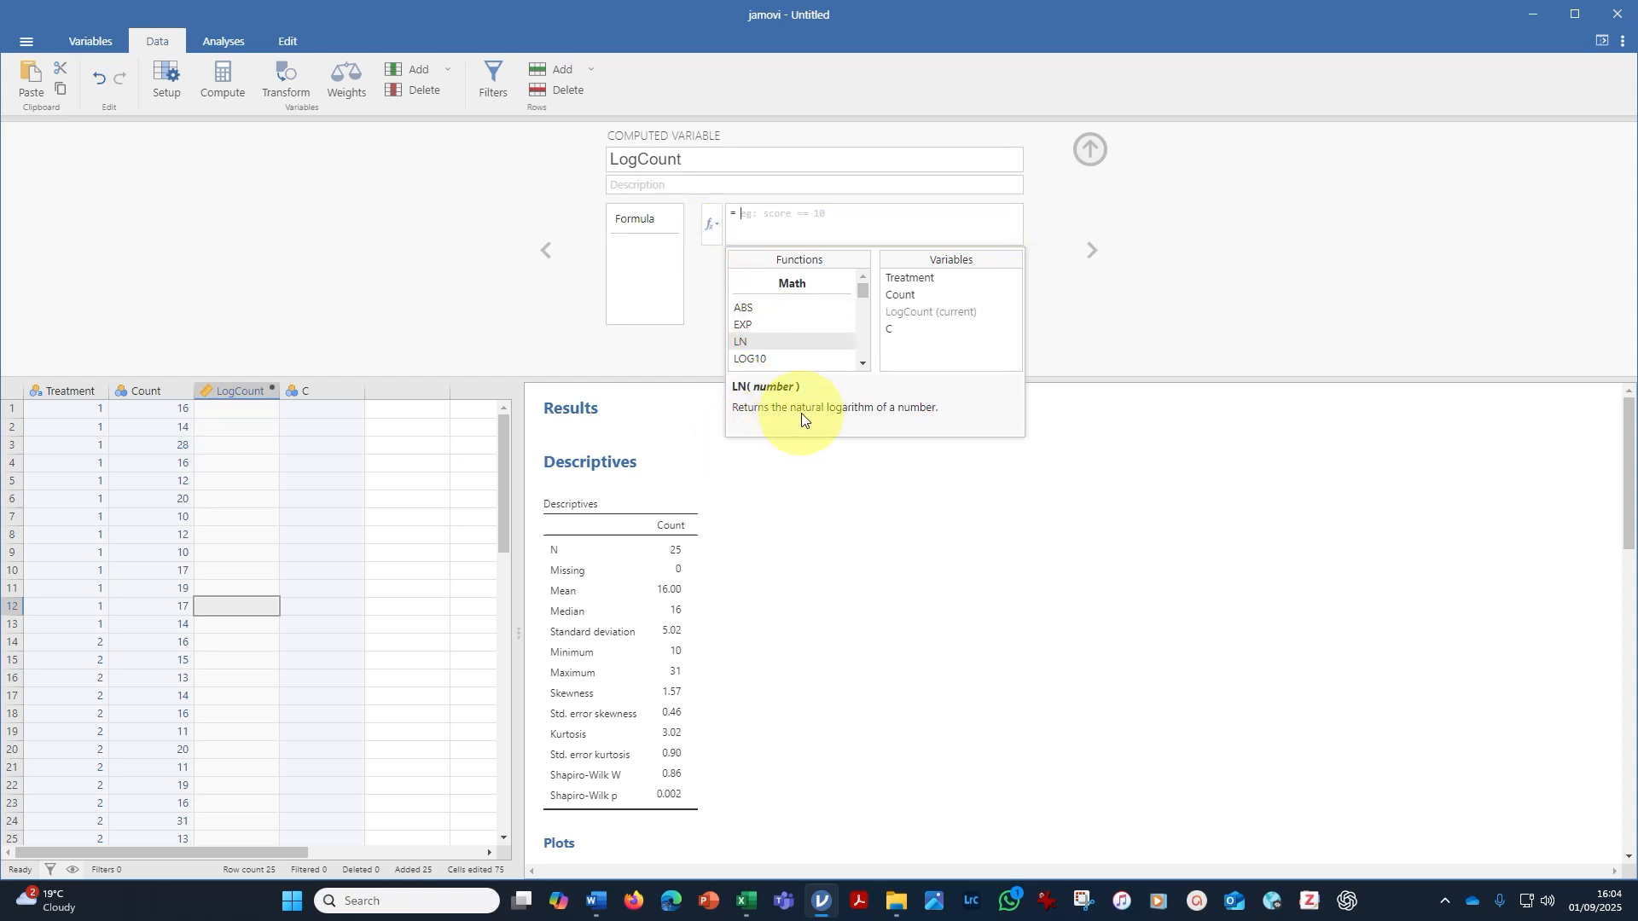
left_click(751, 360)
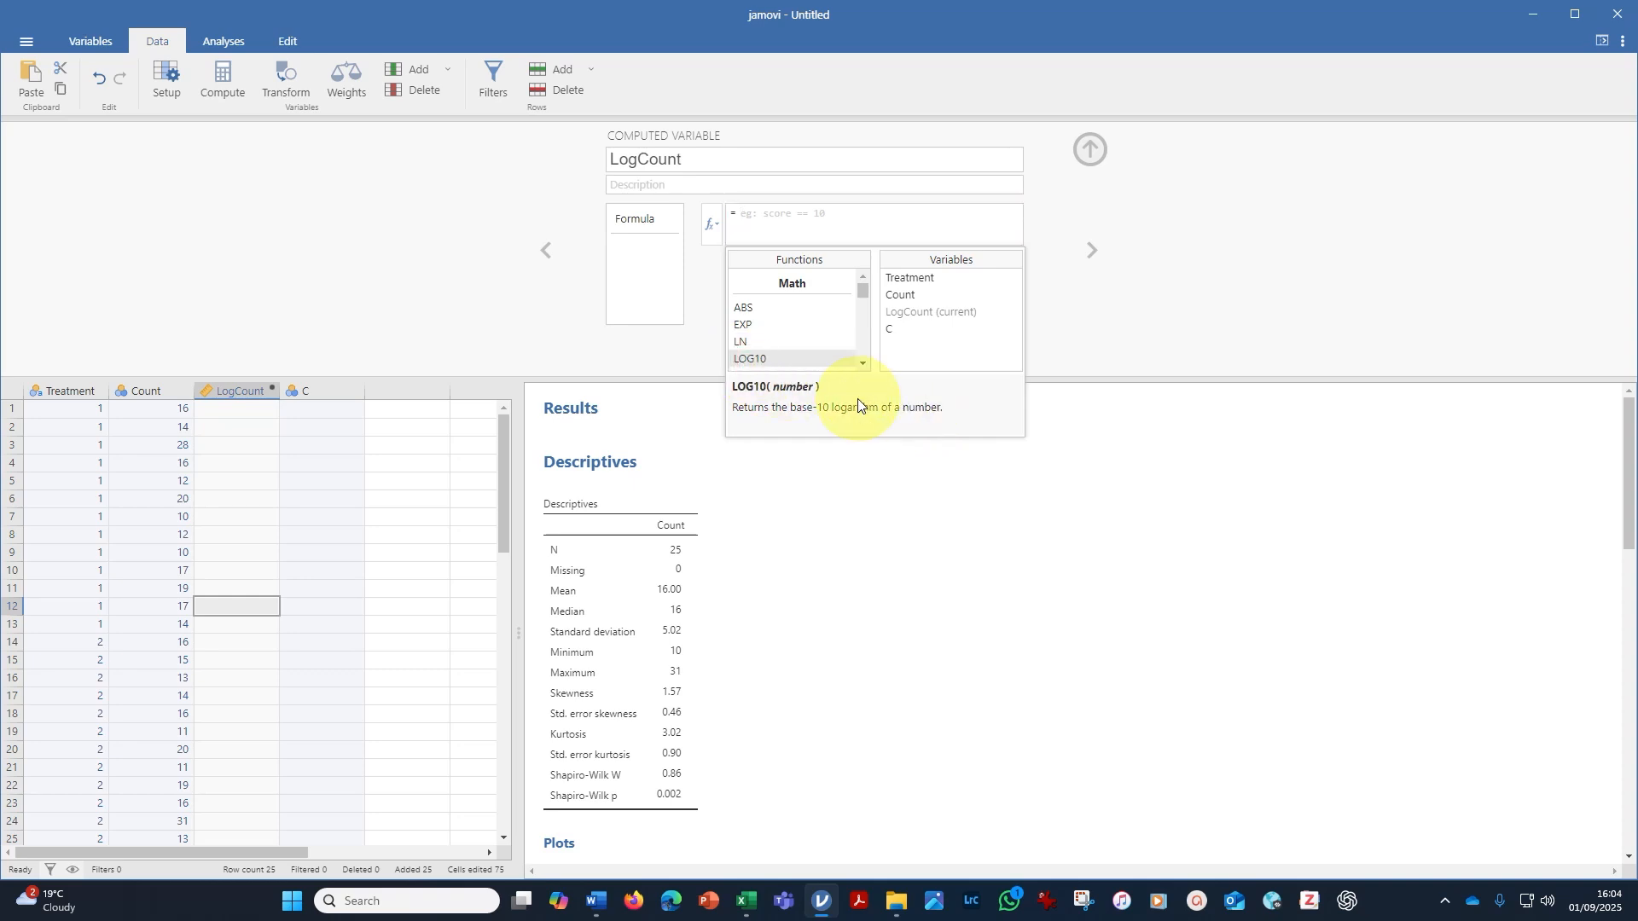
left_click(755, 341)
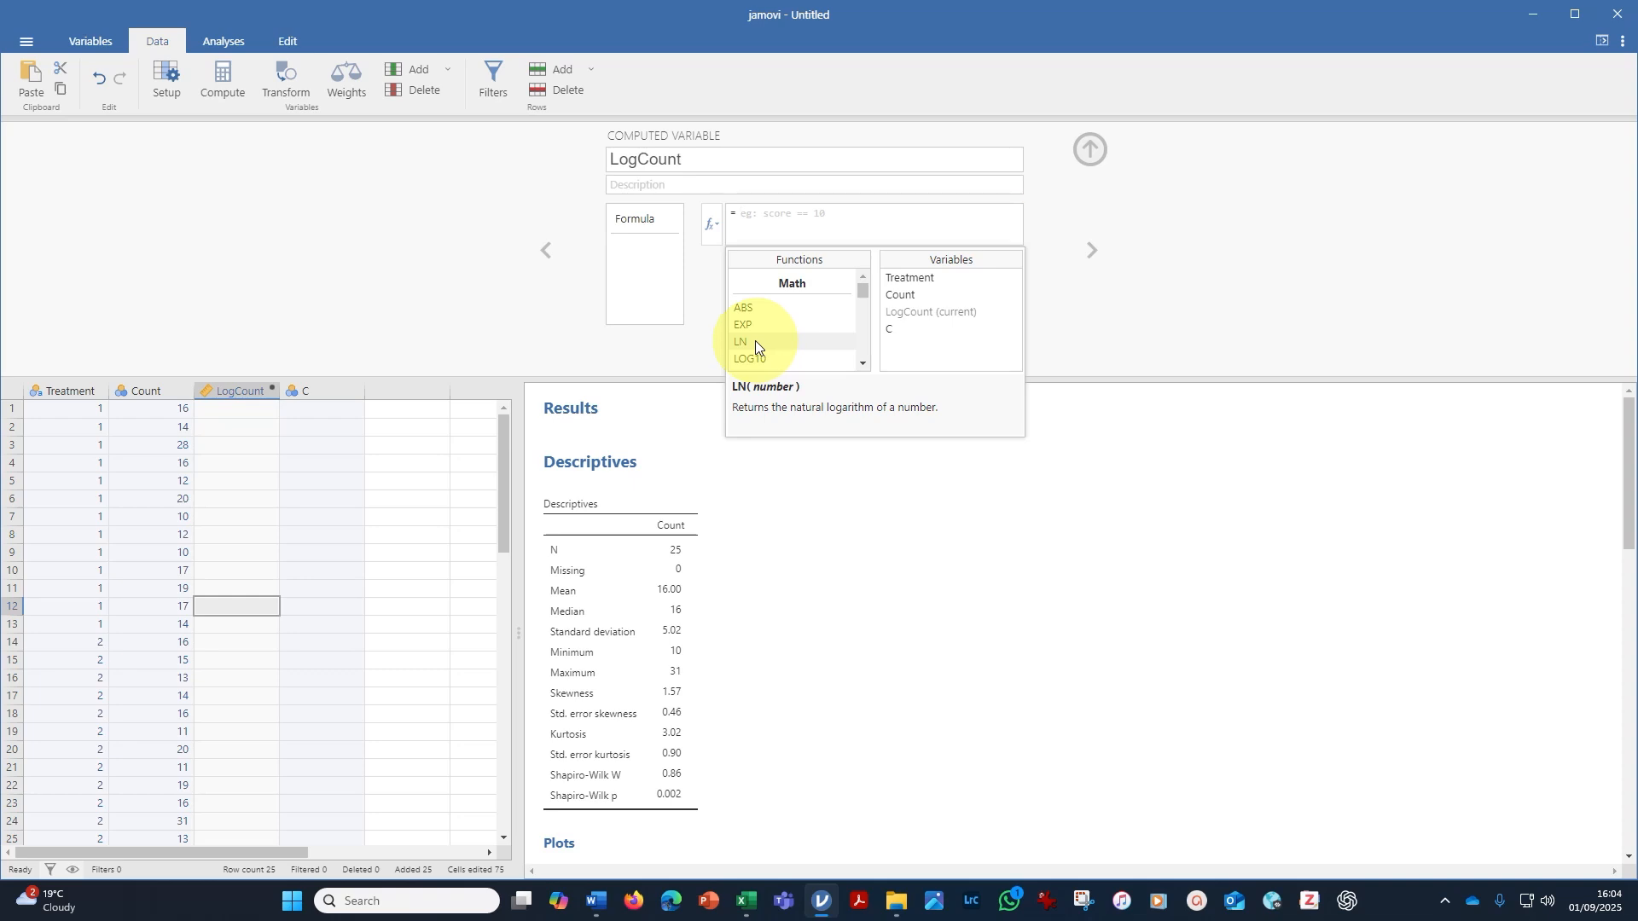
double_click(755, 340)
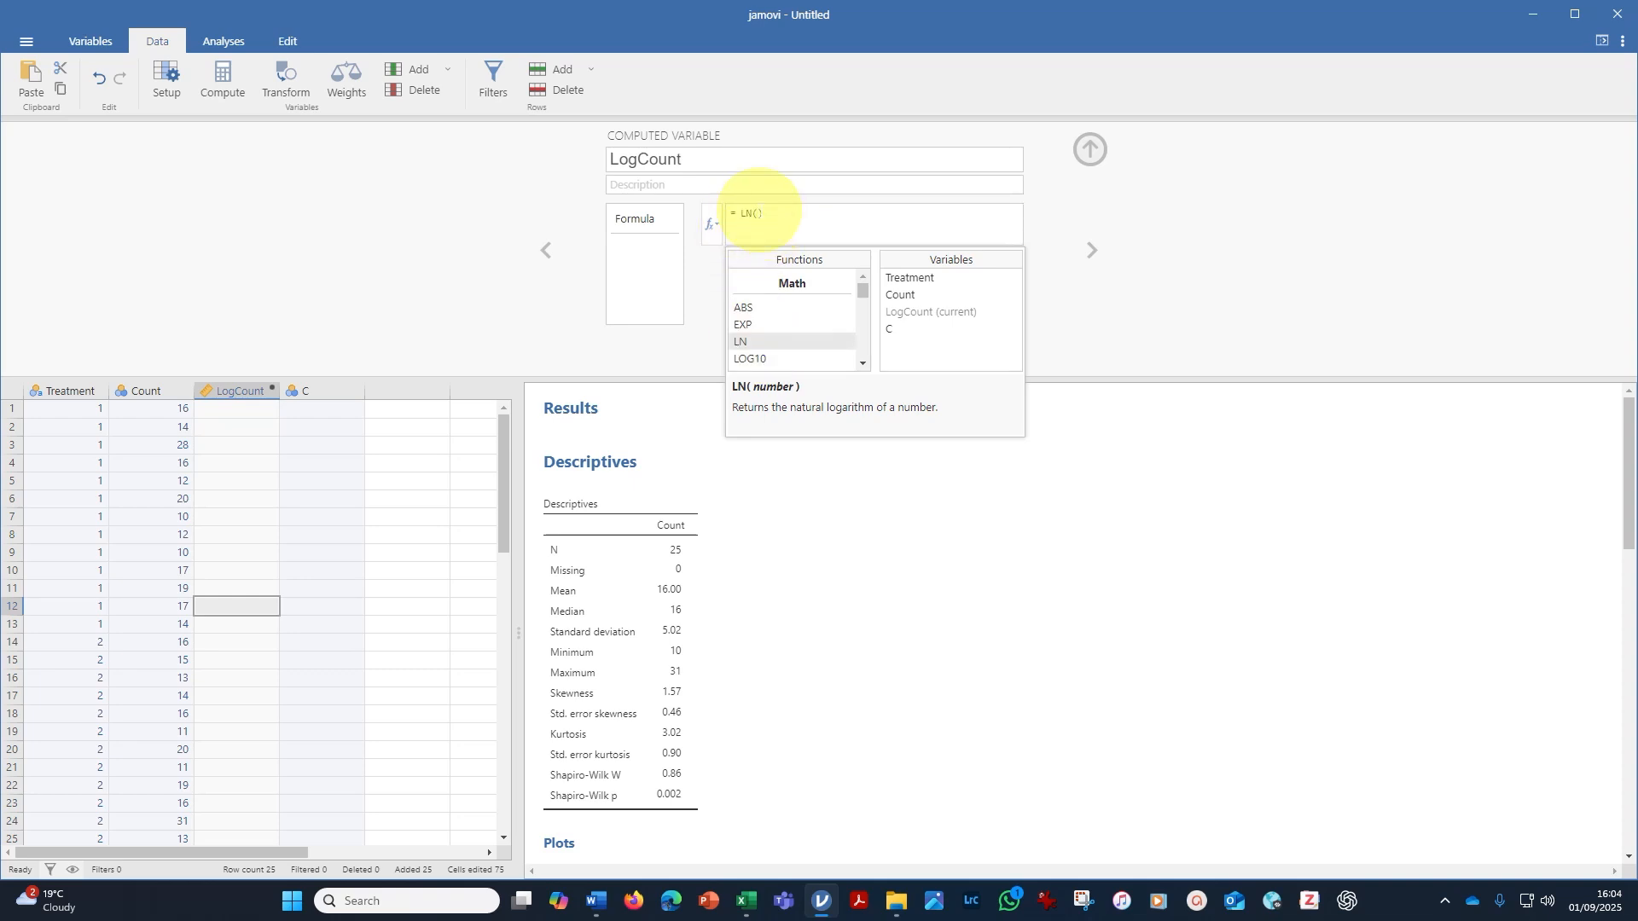
double_click(899, 295)
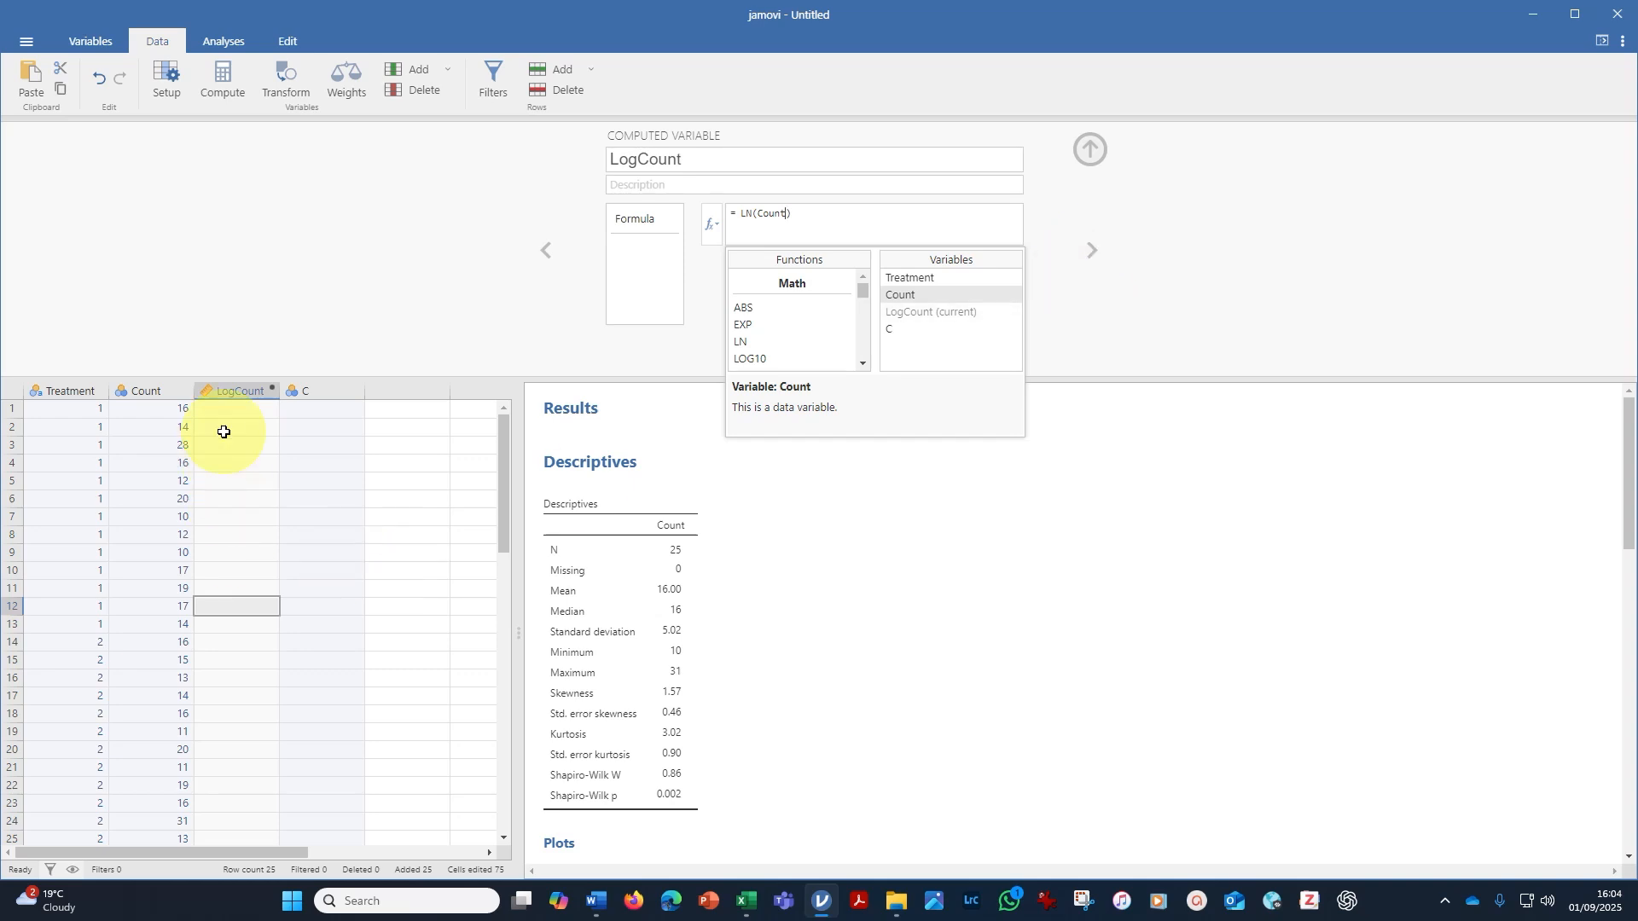
left_click(1094, 252)
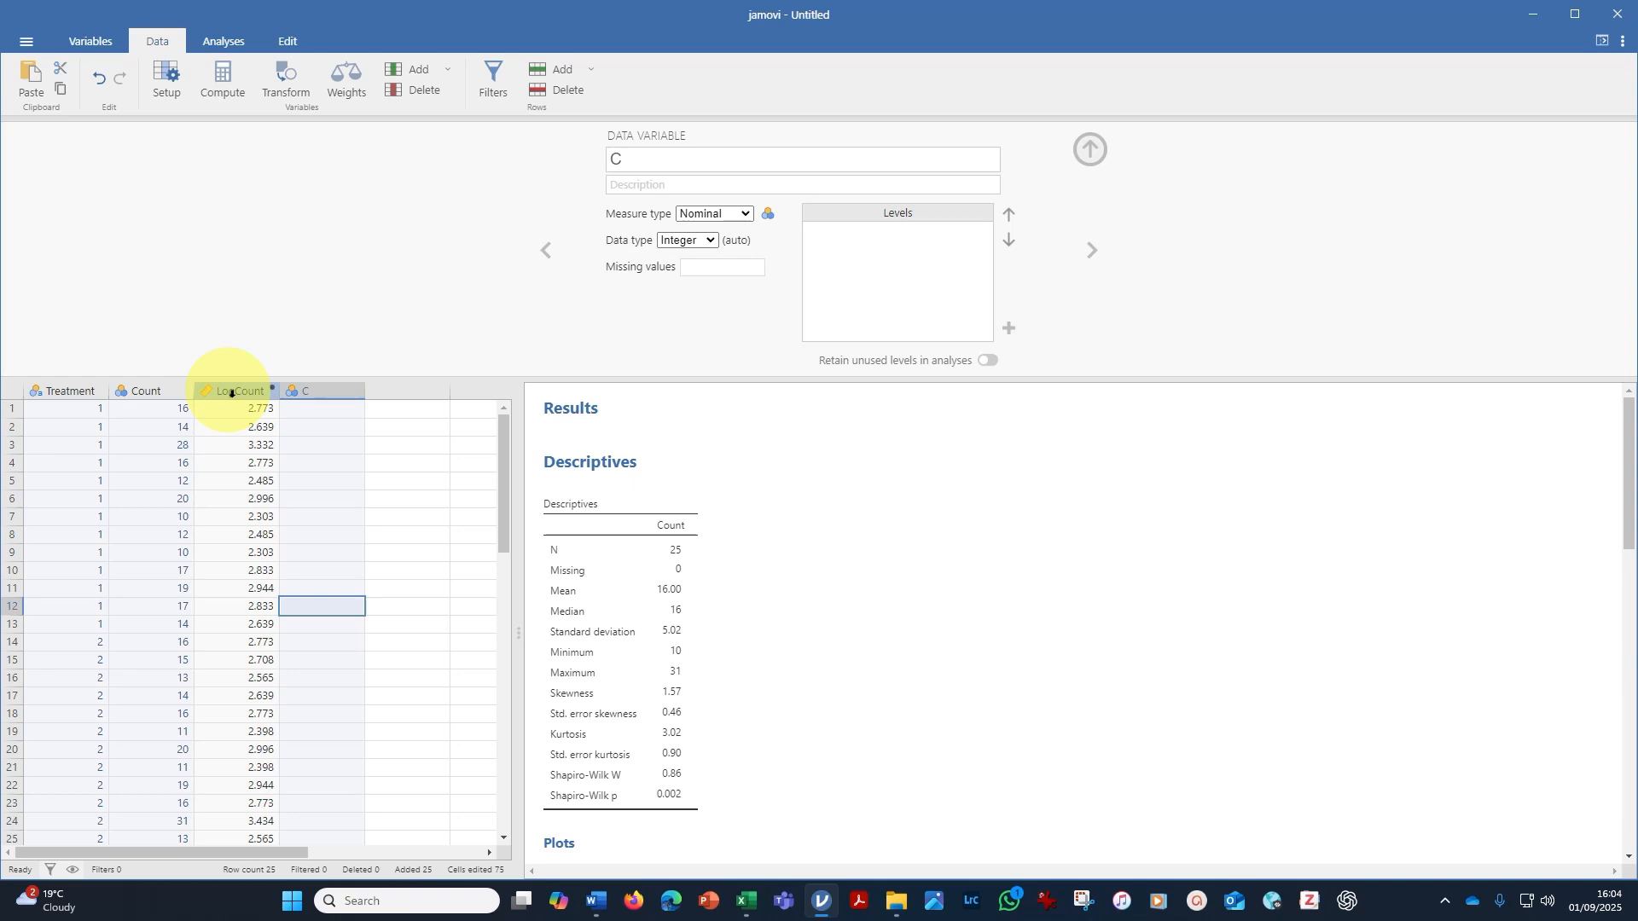
left_click(1090, 150)
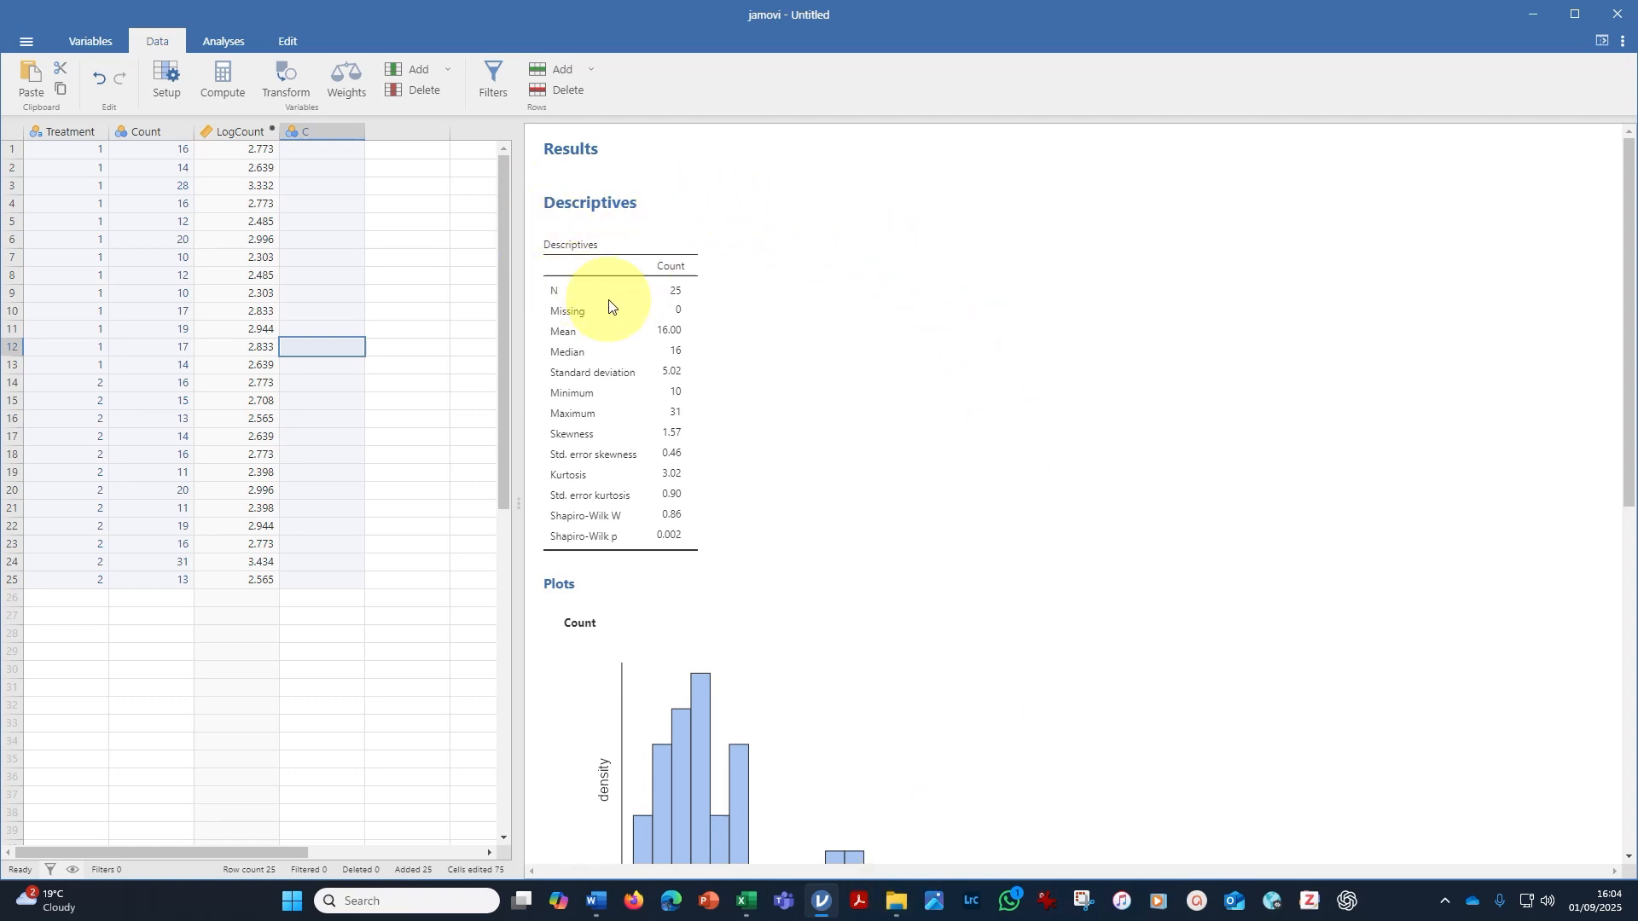
Add LogCount to the existing Descriptives analysis next to Count and examine its histogram and Q-Q plot.
left_click(631, 366)
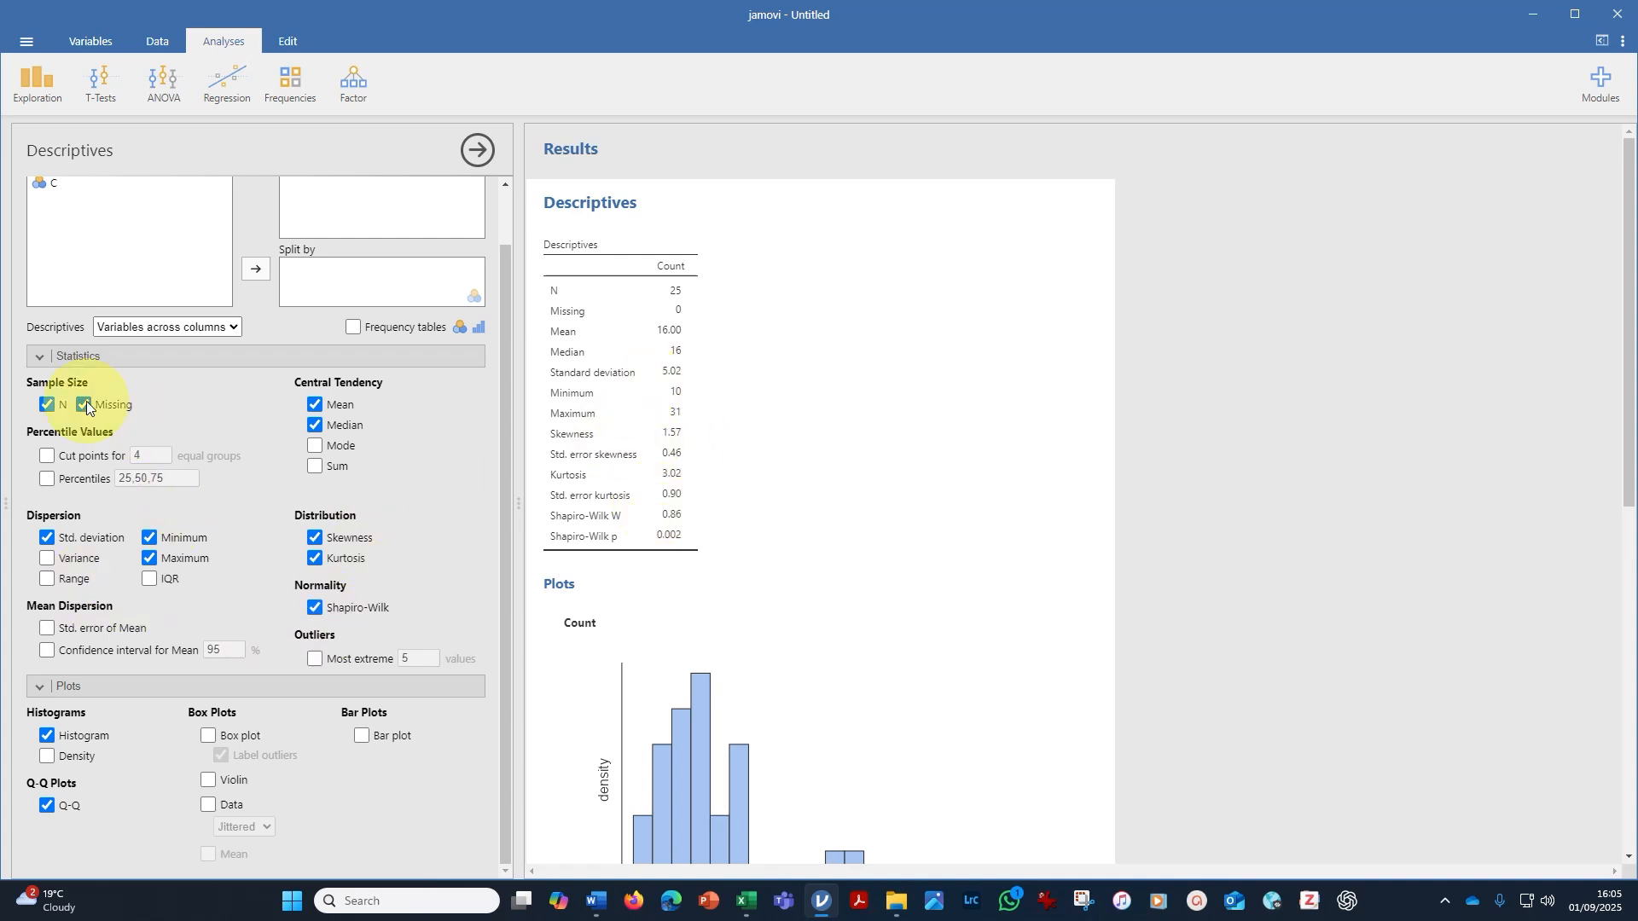
scroll(387, 366, "up", 2)
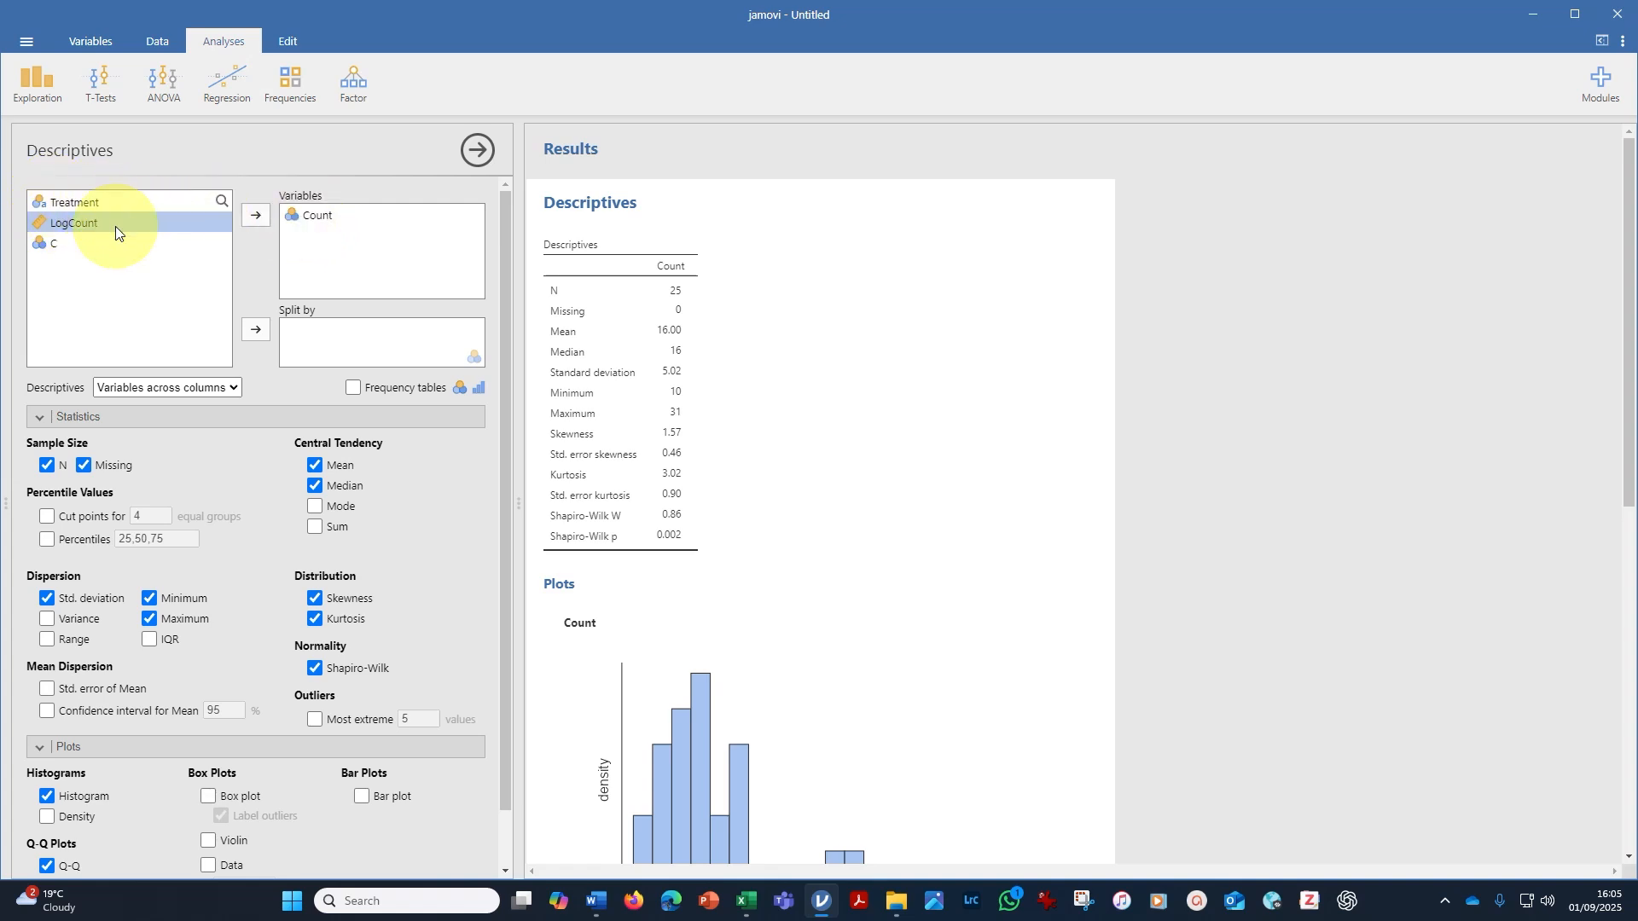
left_click(261, 216)
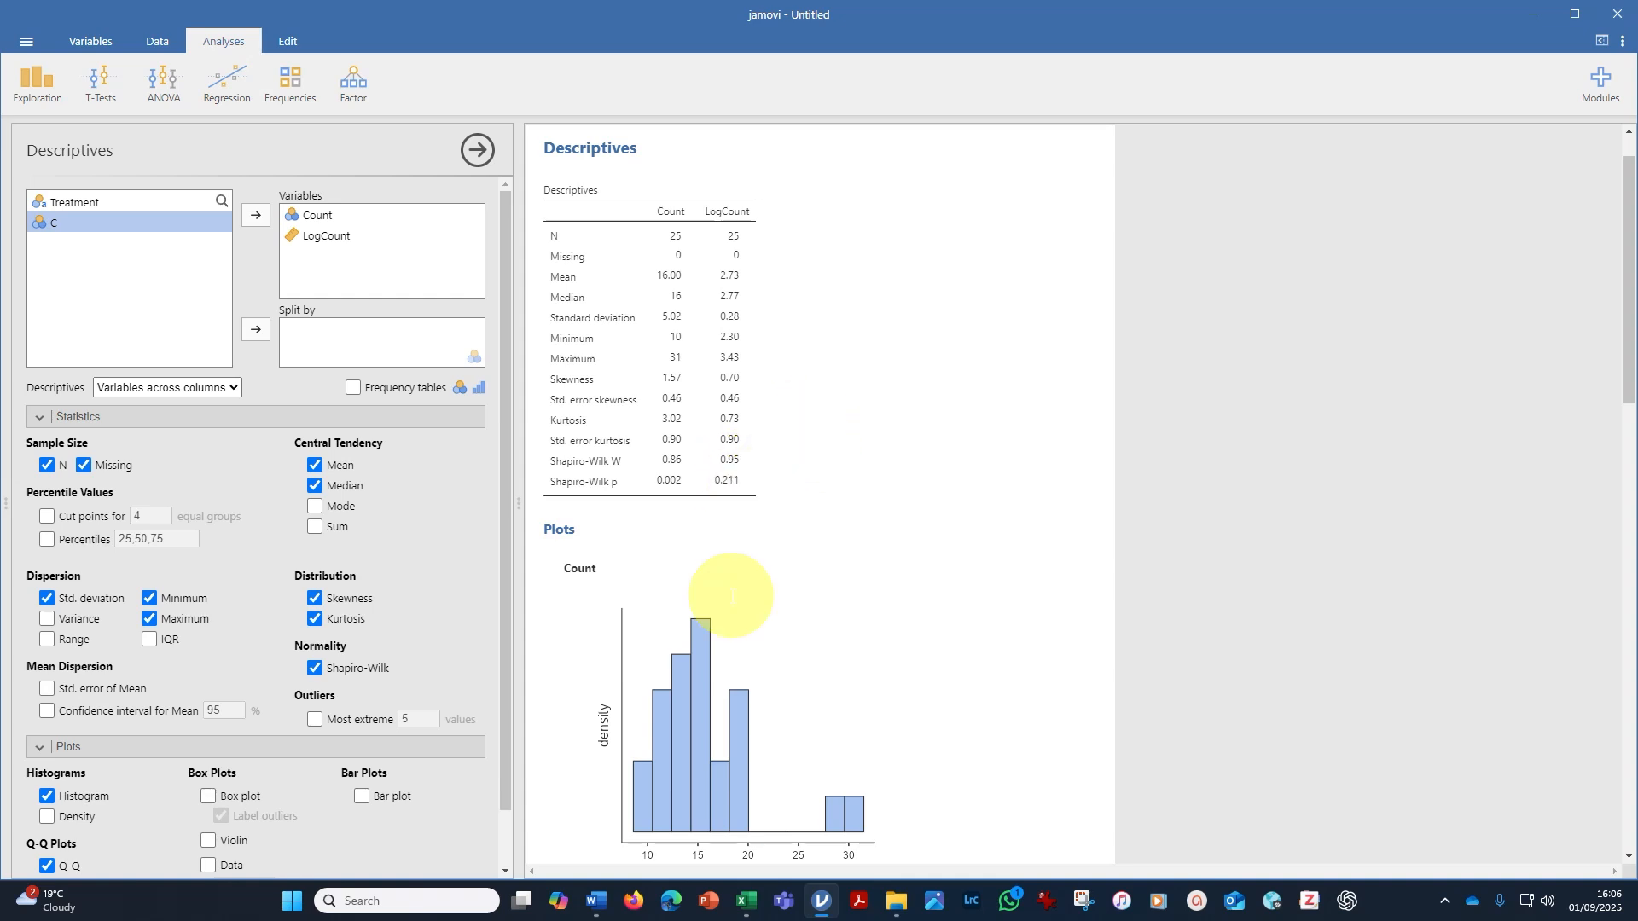
left_click_drag(1627, 386, 1573, 684)
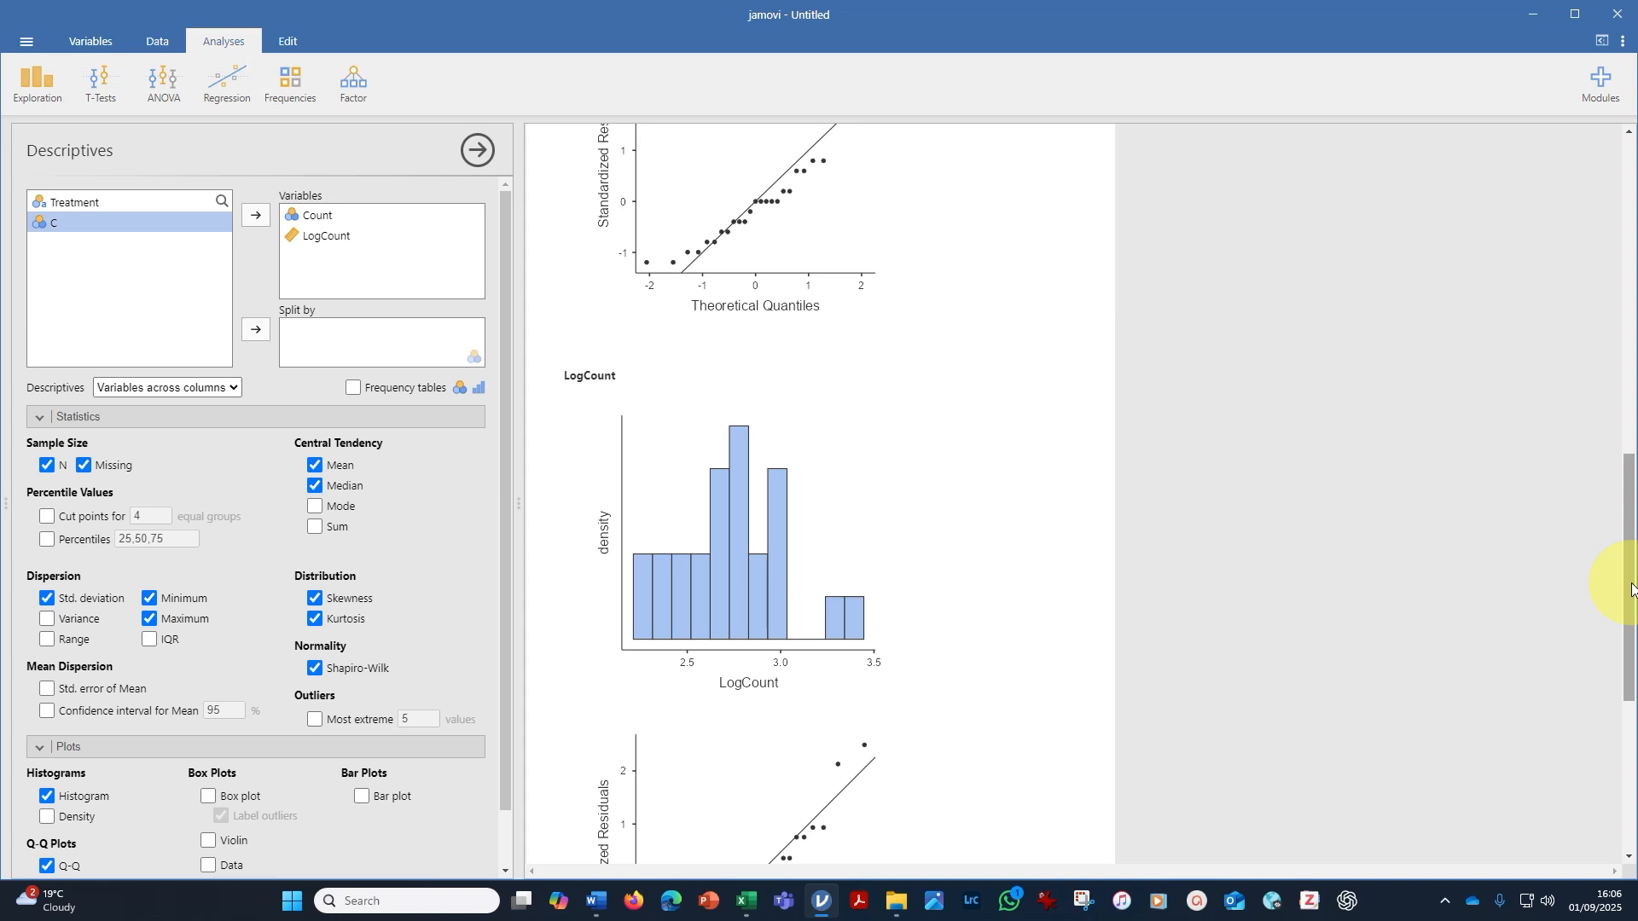
left_click_drag(1632, 588, 1612, 680)
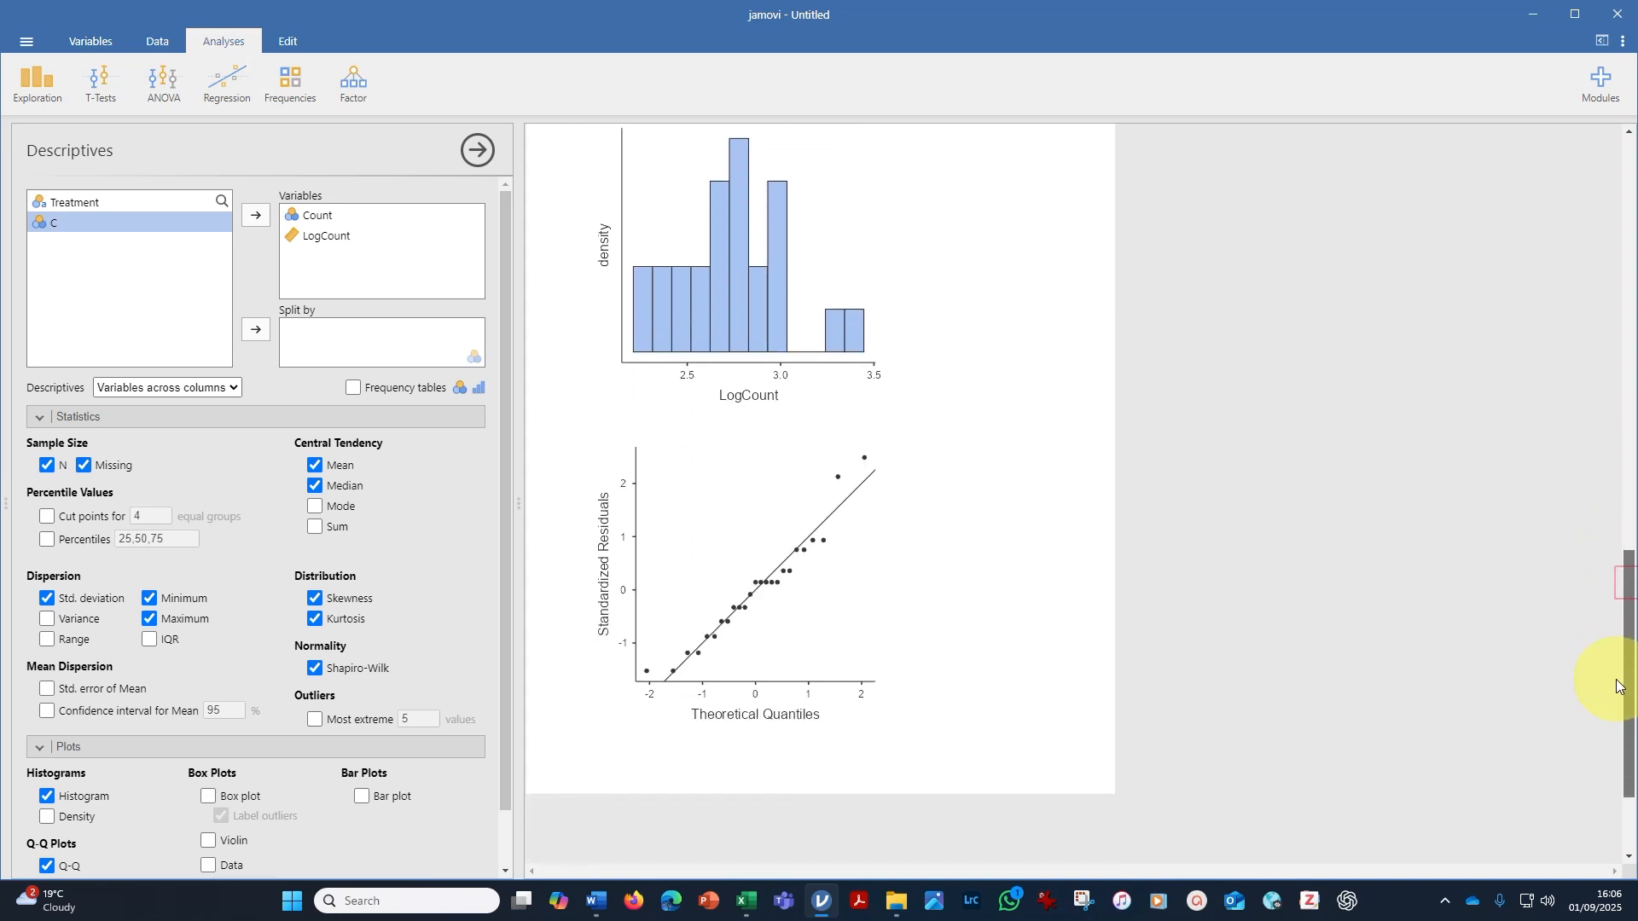